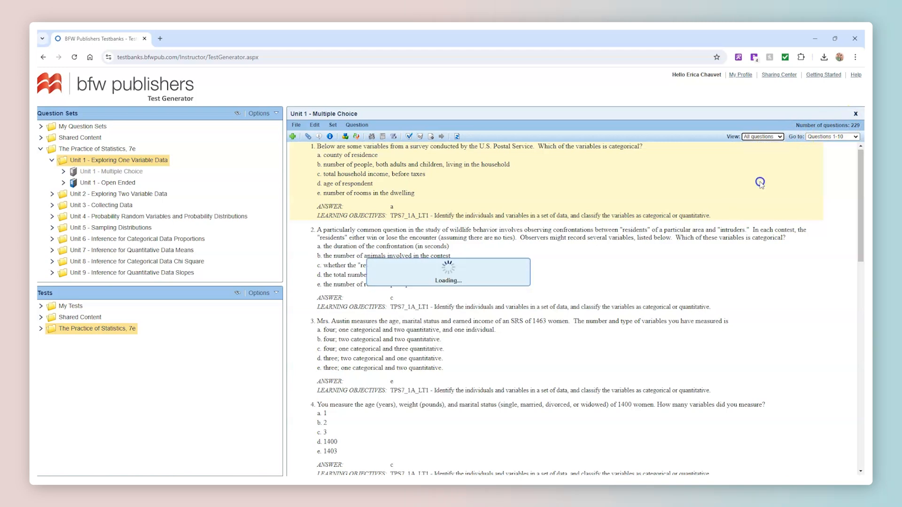
Show all questions of the Unit 1 - Multiple Choice set on one page and skim the first ones.
{"action": "left_click", "coordinate": [753, 184]}
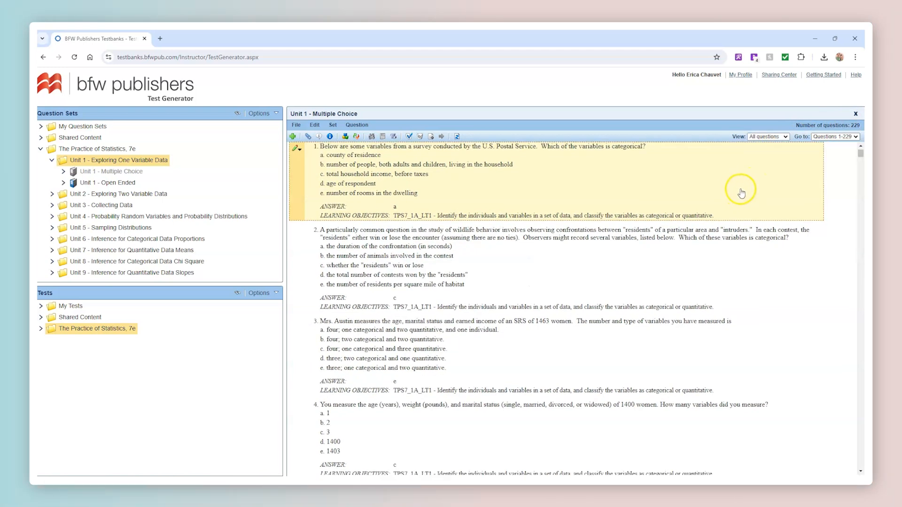
{"action": "left_click", "coordinate": [860, 157]}
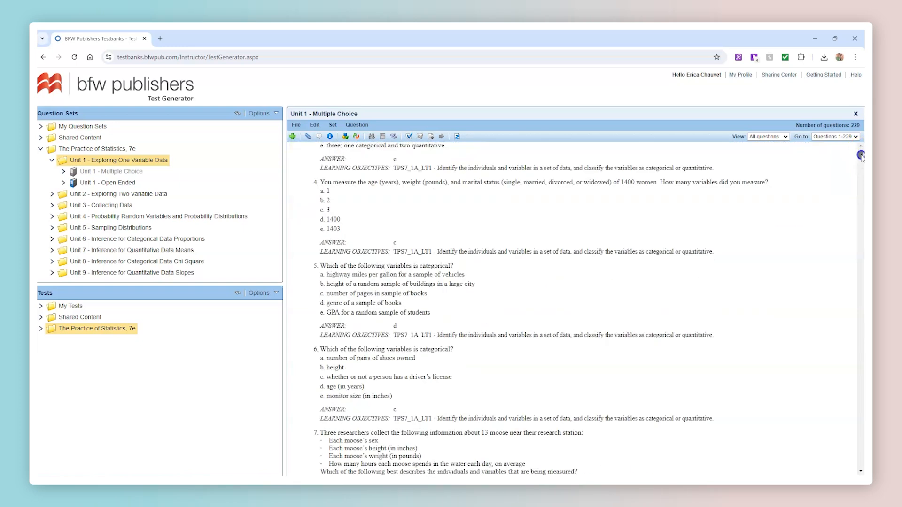
{"action": "mouse_move", "coordinate": [861, 157]}
{"action": "left_mouse_down"}
{"action": "mouse_move", "coordinate": [861, 227]}
{"action": "mouse_move", "coordinate": [861, 151]}
{"action": "left_mouse_up"}
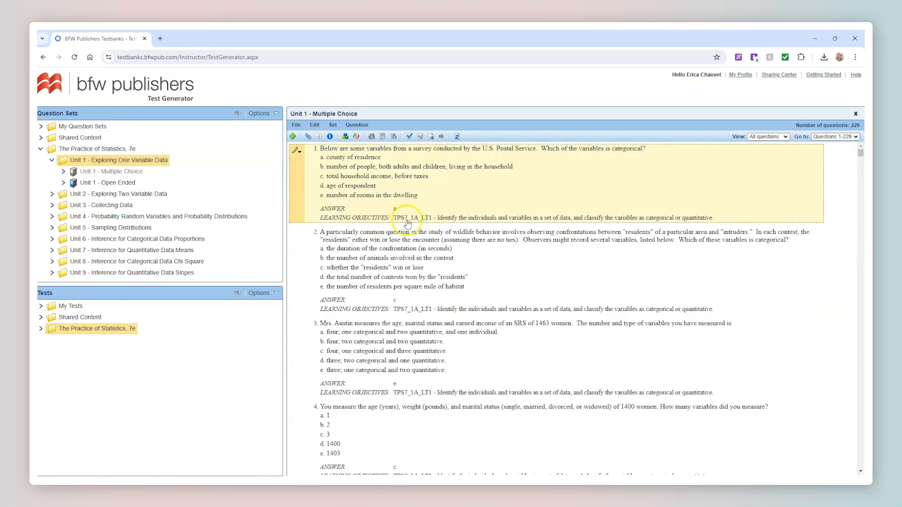
Check the question display options for the multiple-choice set, keeping only Answers and Learning objectives shown.
{"action": "left_click", "coordinate": [333, 125]}
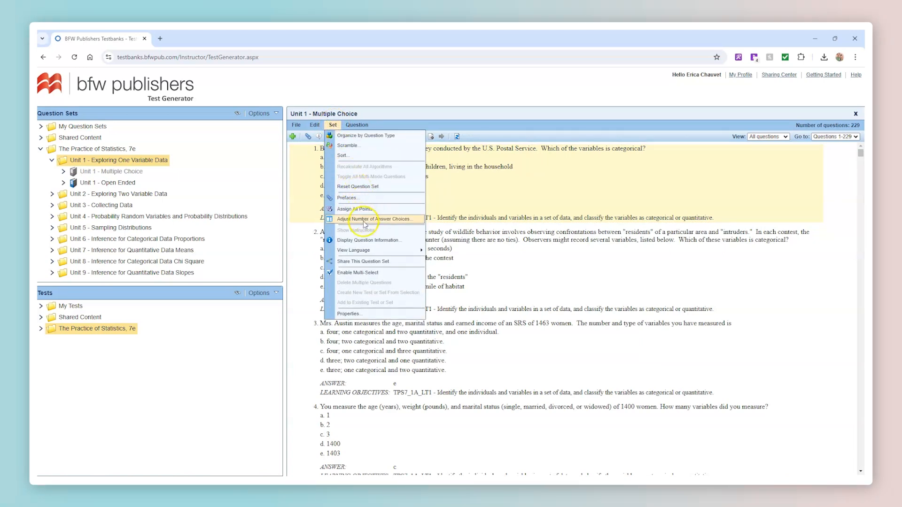
{"action": "left_click", "coordinate": [367, 241]}
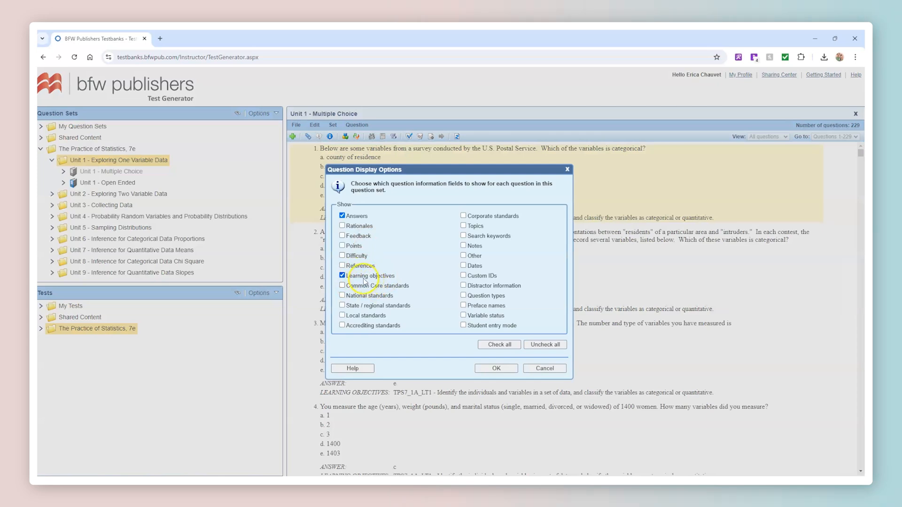
{"action": "left_click", "coordinate": [486, 368]}
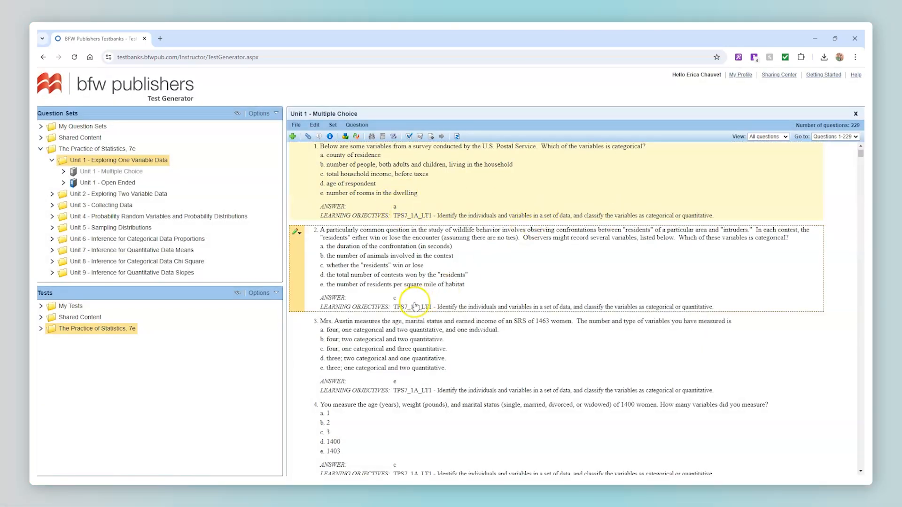
Skim the multiple-choice questions with their answers and learning objectives, and close the question set.
{"action": "scroll", "coordinate": [413, 300], "scroll_direction": "down", "scroll_amount": 5}
{"action": "scroll", "coordinate": [417, 314], "scroll_direction": "down", "scroll_amount": 10}
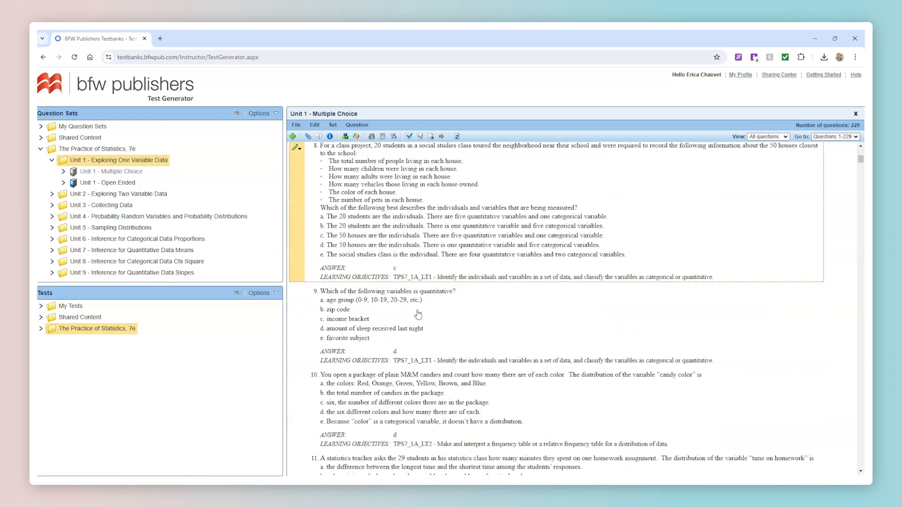
{"action": "scroll", "coordinate": [359, 209], "scroll_direction": "up", "scroll_amount": 15}
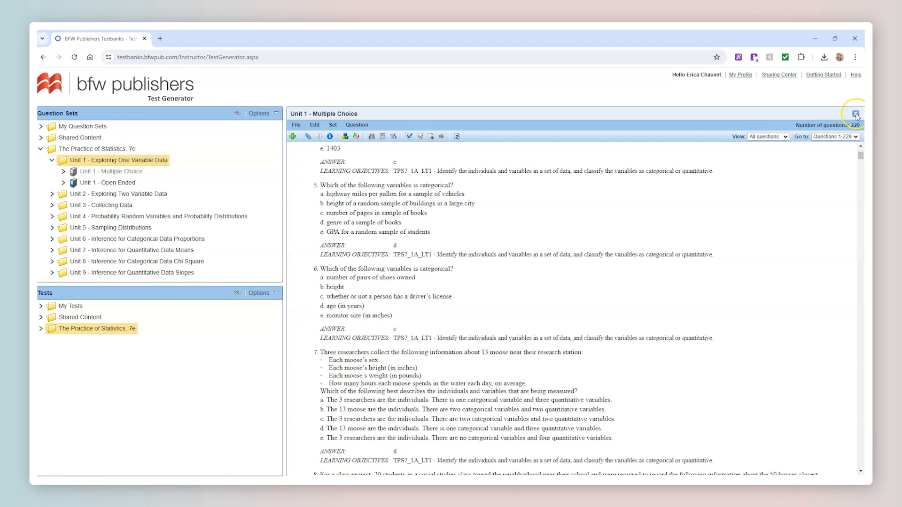
{"action": "left_click", "coordinate": [856, 115]}
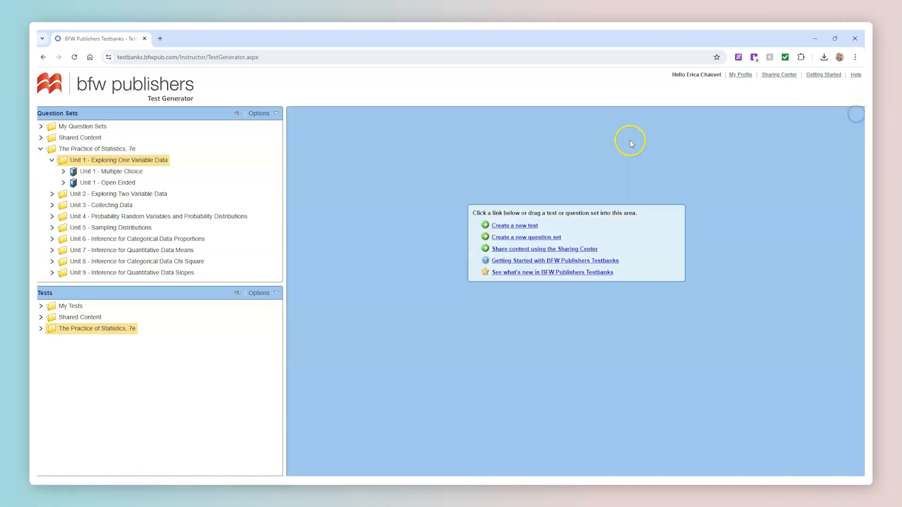
Open the Unit 1 - Open Ended question set and show all of its questions on one page.
{"action": "left_click", "coordinate": [123, 183]}
{"action": "left_click_drag", "start_coordinate": [125, 187], "coordinate": [508, 174]}
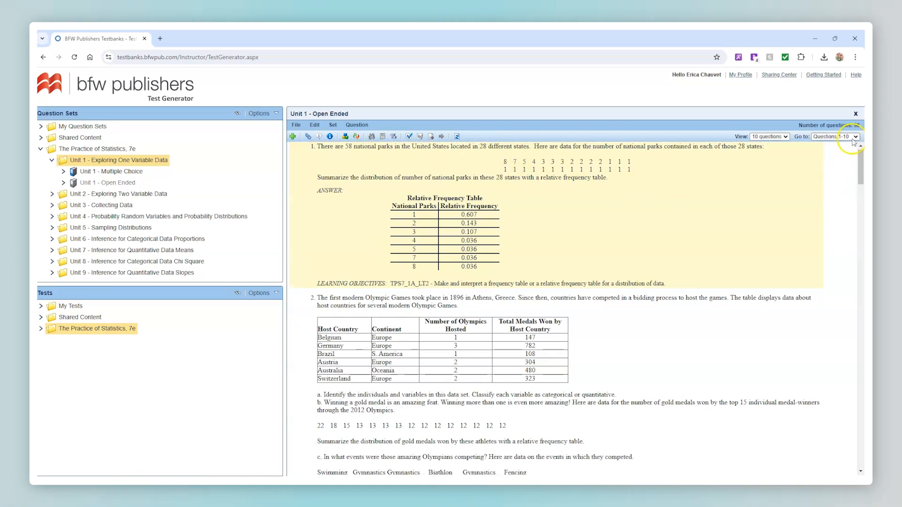
{"action": "left_click", "coordinate": [780, 136]}
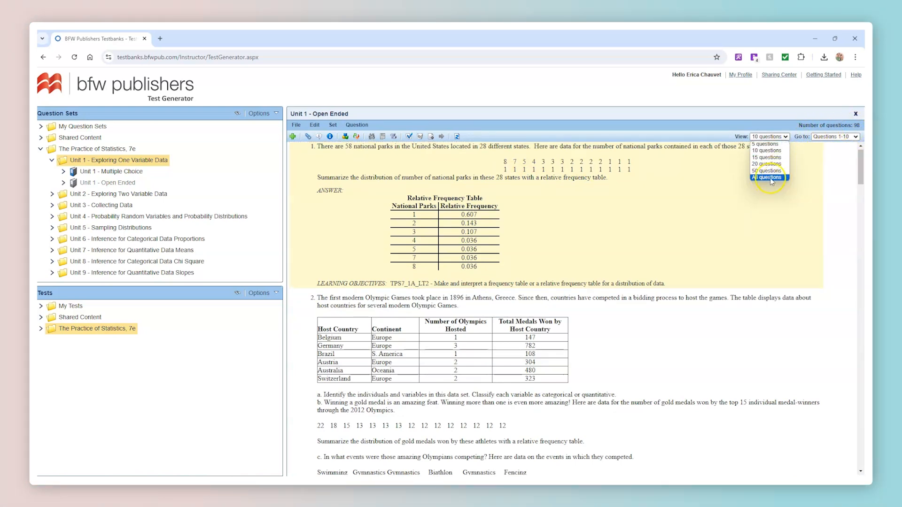
{"action": "left_click", "coordinate": [766, 177]}
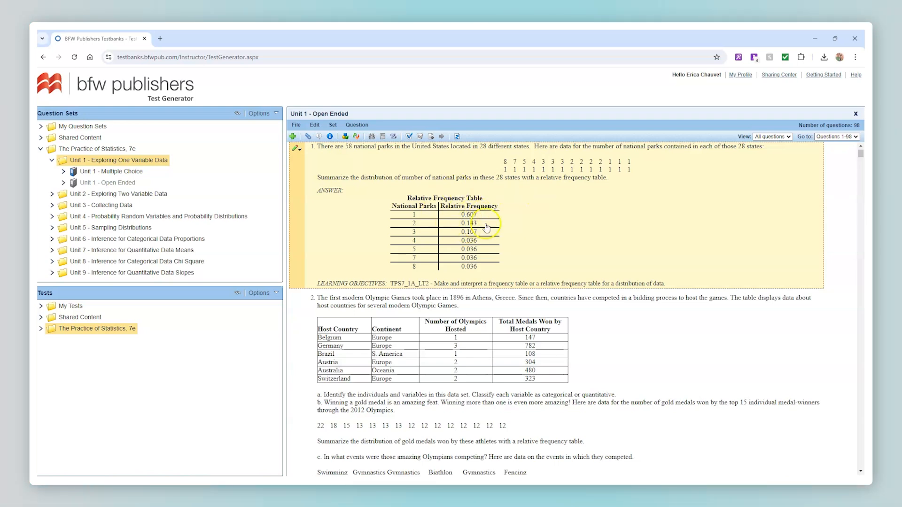
Examine the first dozen open-ended questions with their graphs, answers and learning objectives, and close the question set.
{"action": "scroll", "coordinate": [470, 229], "scroll_direction": "down", "scroll_amount": 5}
{"action": "scroll", "coordinate": [433, 253], "scroll_direction": "down", "scroll_amount": 7}
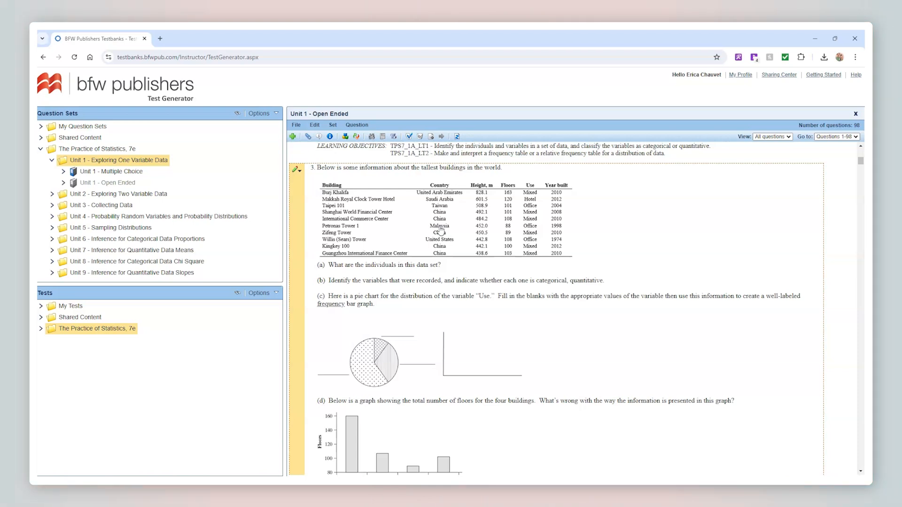
{"action": "scroll", "coordinate": [413, 238], "scroll_direction": "down", "scroll_amount": 3}
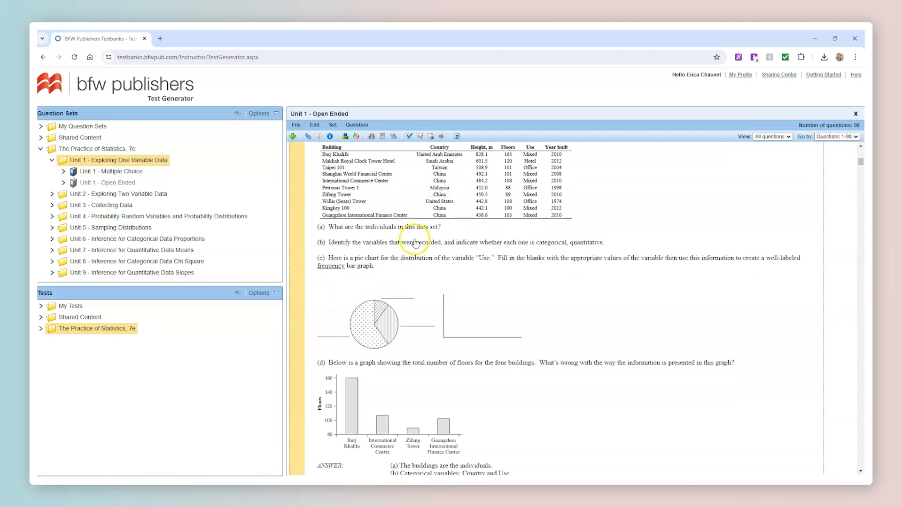
{"action": "scroll", "coordinate": [414, 210], "scroll_direction": "down", "scroll_amount": 7}
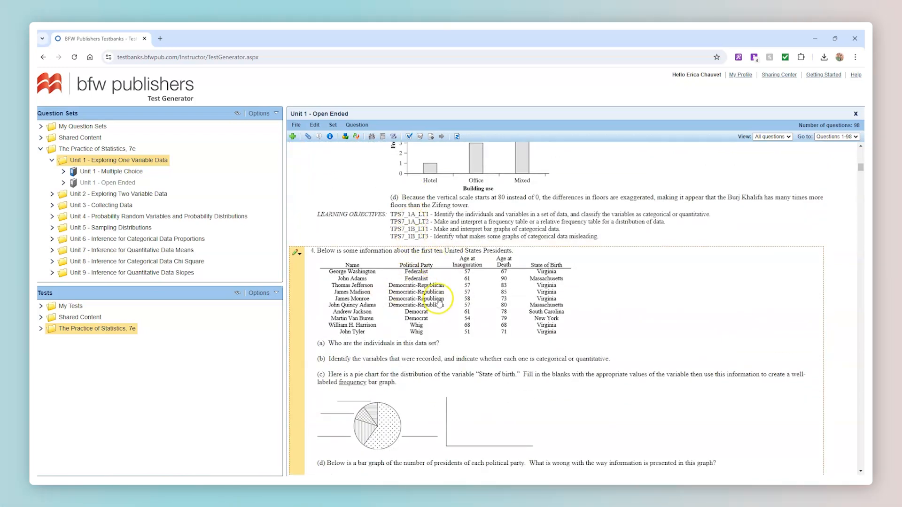
{"action": "scroll", "coordinate": [389, 235], "scroll_direction": "down", "scroll_amount": 2}
{"action": "scroll", "coordinate": [404, 244], "scroll_direction": "down", "scroll_amount": 1}
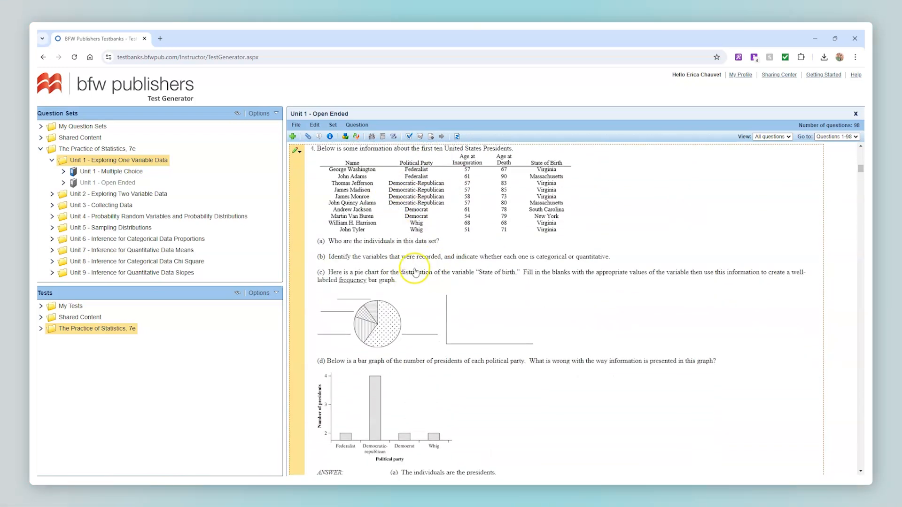
{"action": "scroll", "coordinate": [425, 282], "scroll_direction": "down", "scroll_amount": 2}
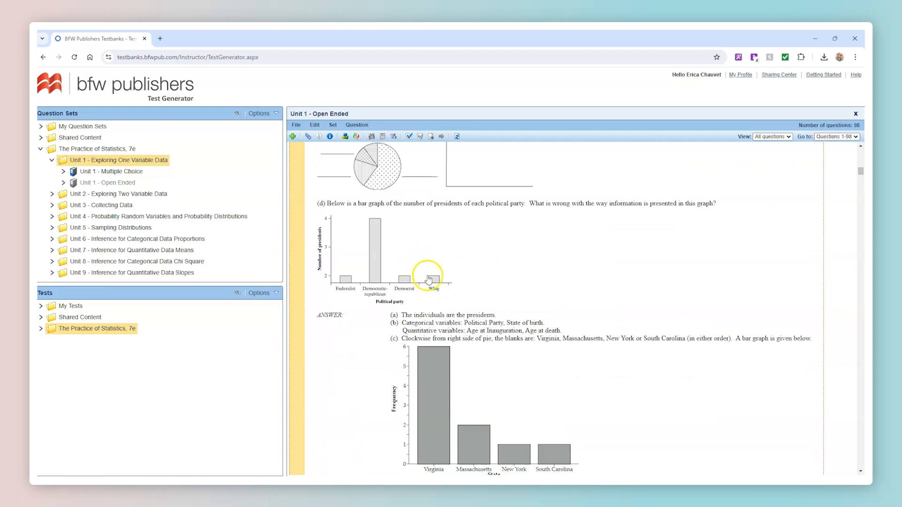
{"action": "scroll", "coordinate": [436, 263], "scroll_direction": "down", "scroll_amount": 5}
{"action": "scroll", "coordinate": [432, 249], "scroll_direction": "down", "scroll_amount": 2}
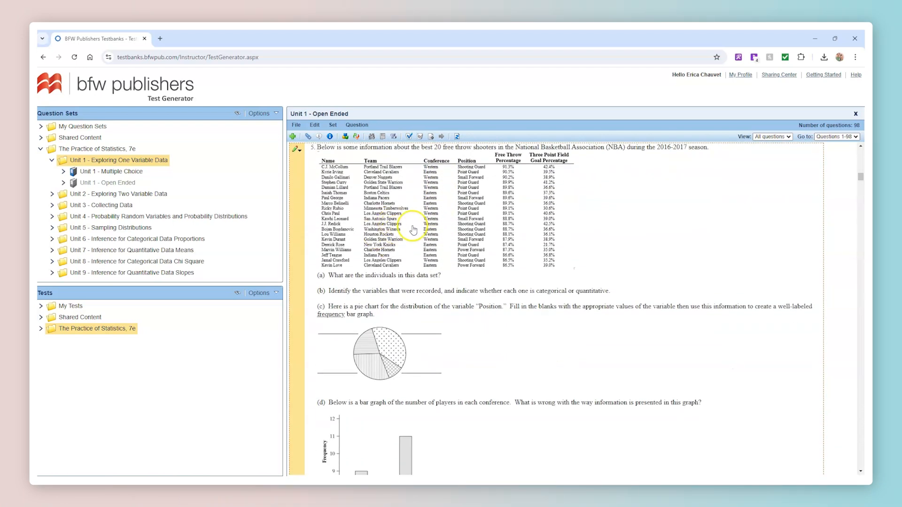
{"action": "scroll", "coordinate": [416, 227], "scroll_direction": "down", "scroll_amount": 2}
{"action": "scroll", "coordinate": [421, 266], "scroll_direction": "down", "scroll_amount": 4}
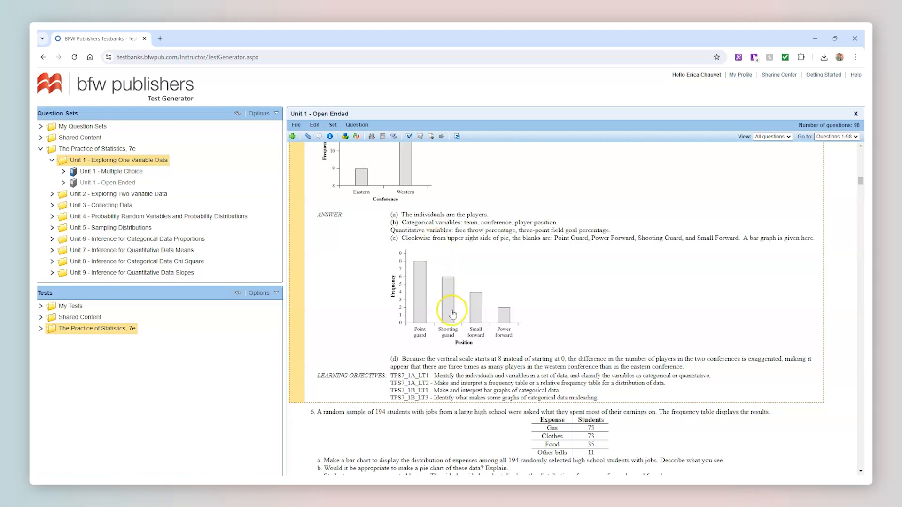
{"action": "scroll", "coordinate": [453, 332], "scroll_direction": "up", "scroll_amount": 4}
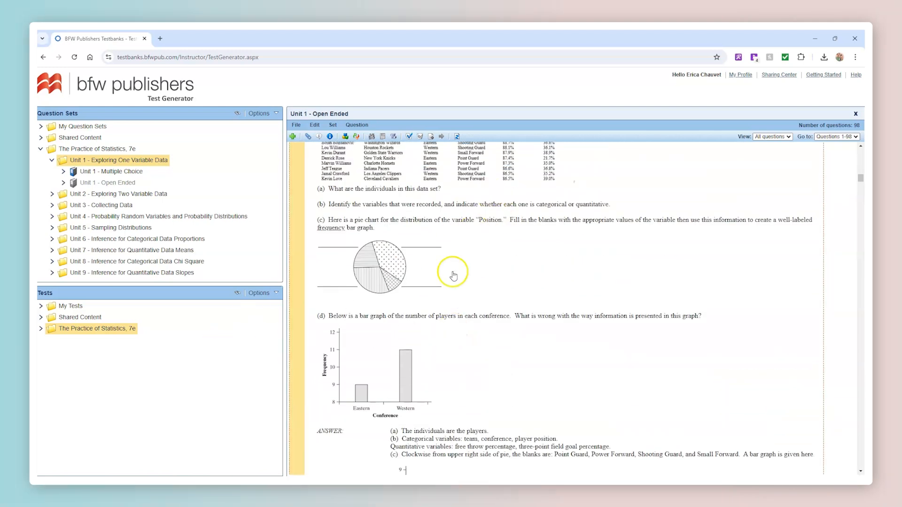
{"action": "scroll", "coordinate": [367, 352], "scroll_direction": "down", "scroll_amount": 9}
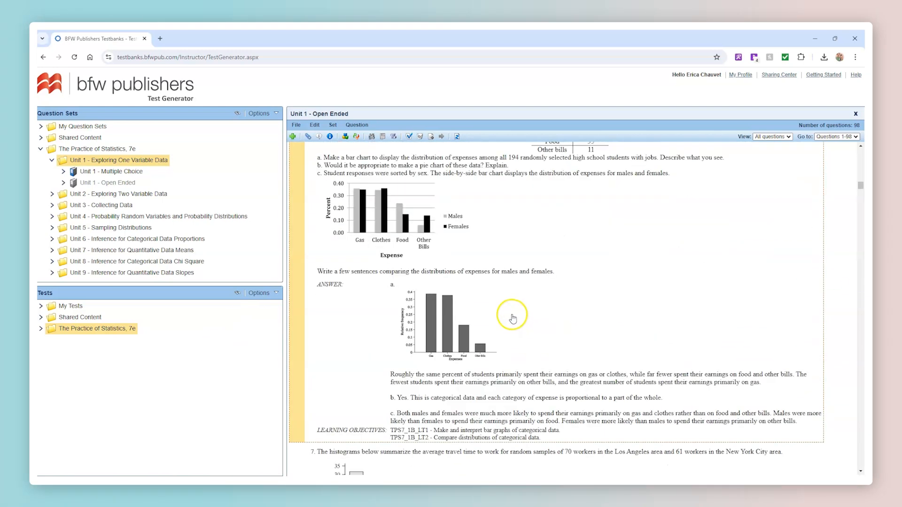
{"action": "scroll", "coordinate": [402, 310], "scroll_direction": "down", "scroll_amount": 5}
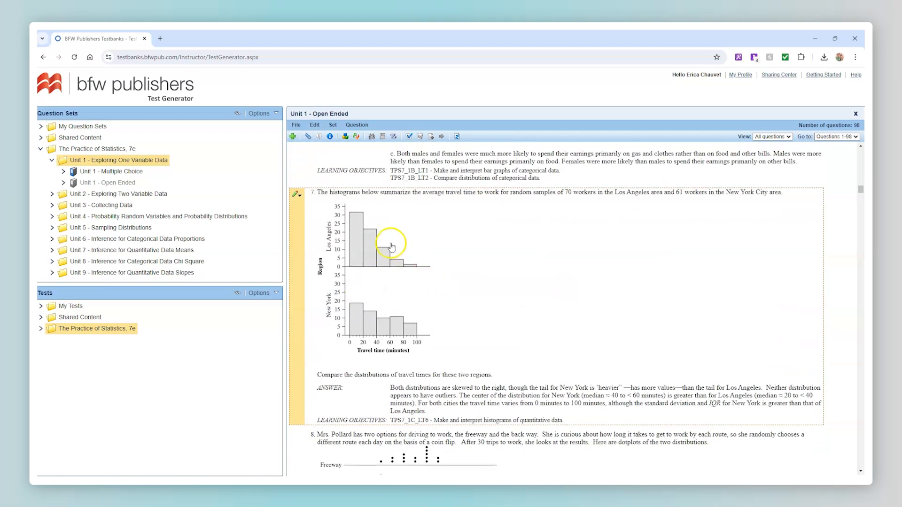
{"action": "scroll", "coordinate": [461, 233], "scroll_direction": "down", "scroll_amount": 6}
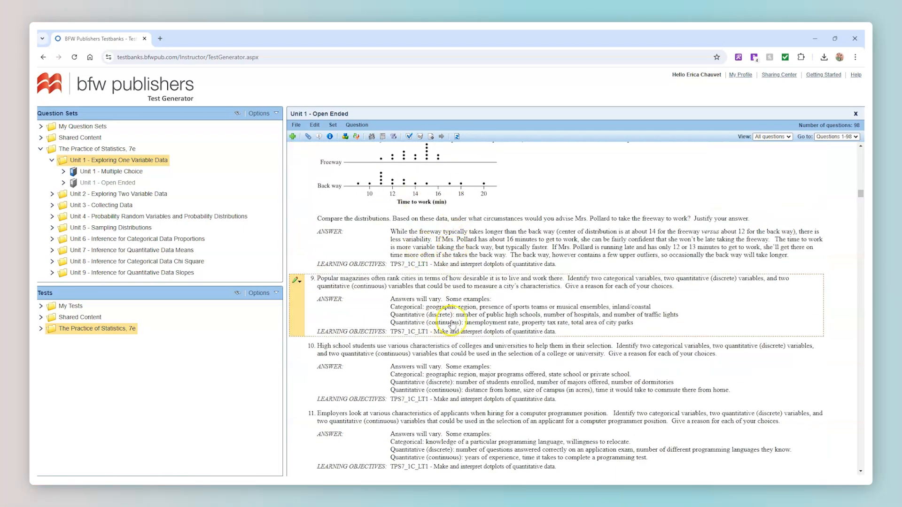
{"action": "scroll", "coordinate": [442, 253], "scroll_direction": "down", "scroll_amount": 1}
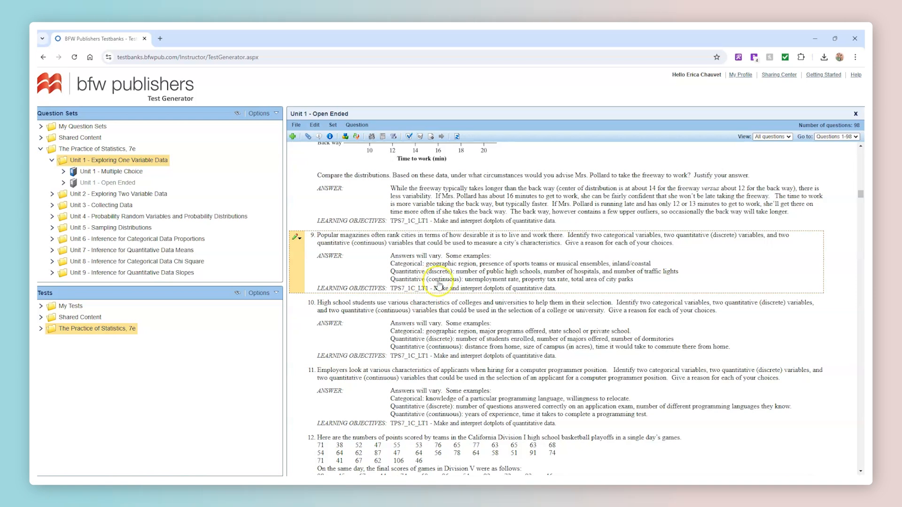
{"action": "scroll", "coordinate": [435, 281], "scroll_direction": "down", "scroll_amount": 3}
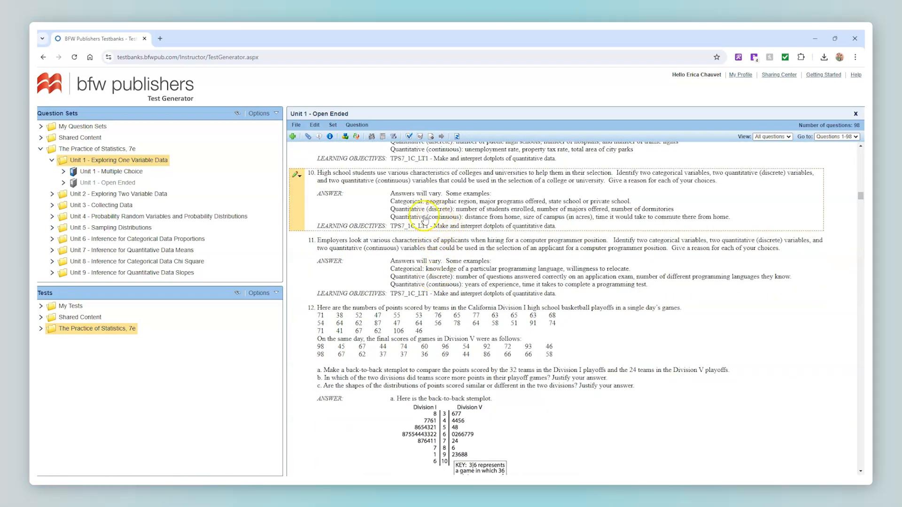
{"action": "left_click", "coordinate": [856, 114]}
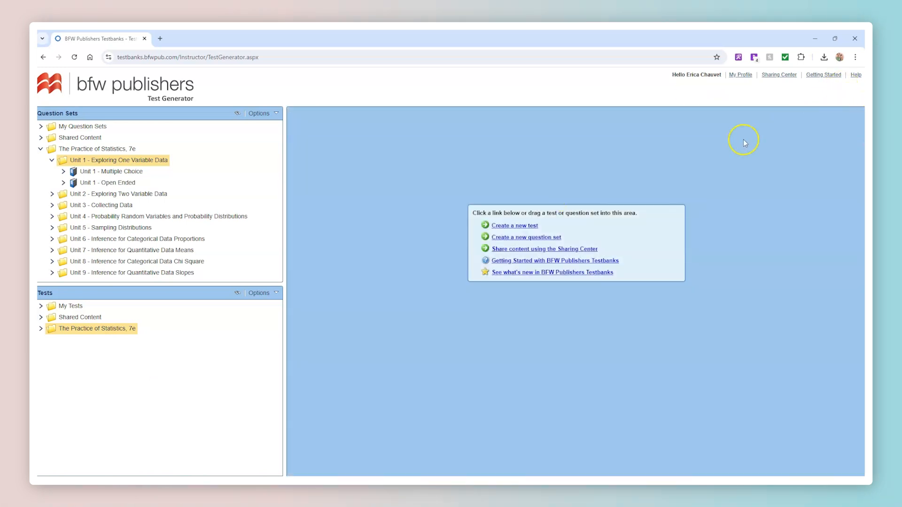
Start a new test titled "Unit 1 Test A", stored in Unit 1 - Exploring One Variable Data under The Practice of Statistics, 7e.
{"action": "left_click", "coordinate": [527, 226]}
{"action": "left_click", "coordinate": [346, 216]}
{"action": "type", "text": "Unit 1 Test A"}
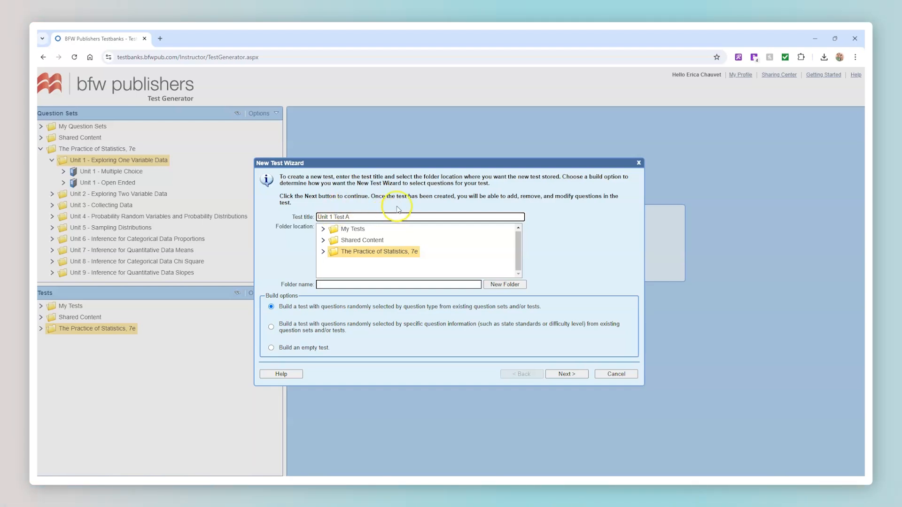
{"action": "left_click", "coordinate": [323, 251]}
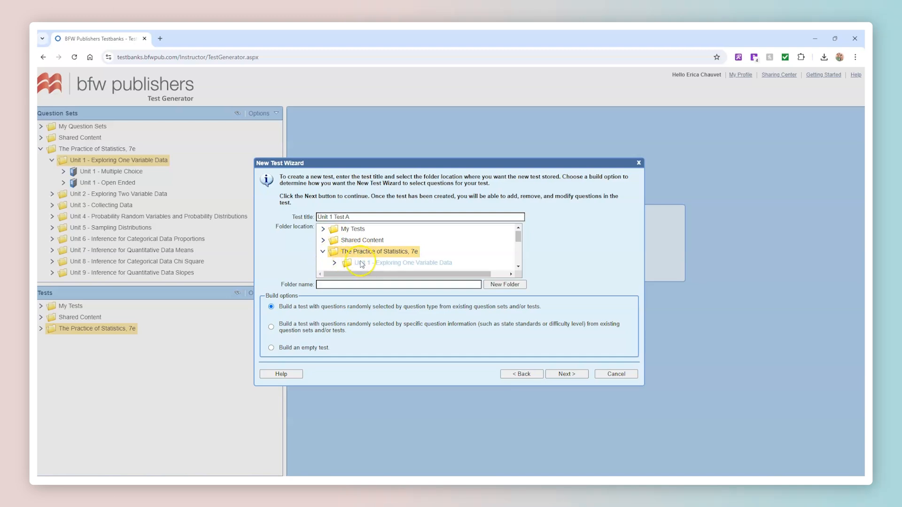
{"action": "left_click", "coordinate": [364, 264]}
{"action": "mouse_move", "coordinate": [518, 236]}
{"action": "left_mouse_down"}
{"action": "mouse_move", "coordinate": [520, 249]}
{"action": "mouse_move", "coordinate": [516, 232]}
{"action": "left_mouse_up"}
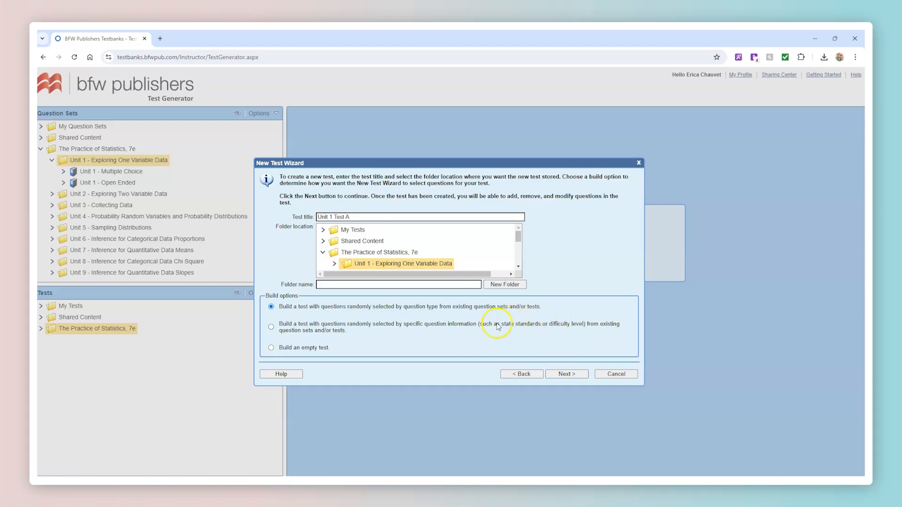
Finish creating the test with the option to build an empty test, and close it.
{"action": "left_click", "coordinate": [271, 347]}
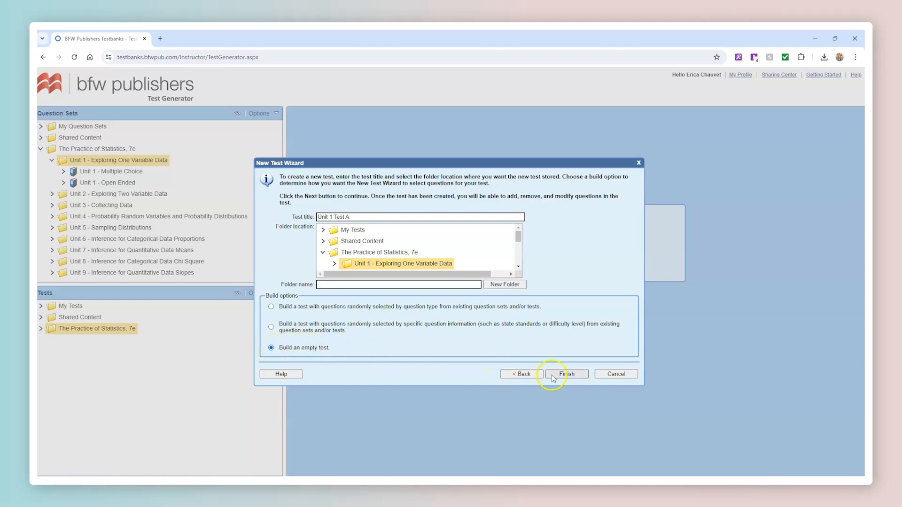
{"action": "left_click", "coordinate": [566, 374]}
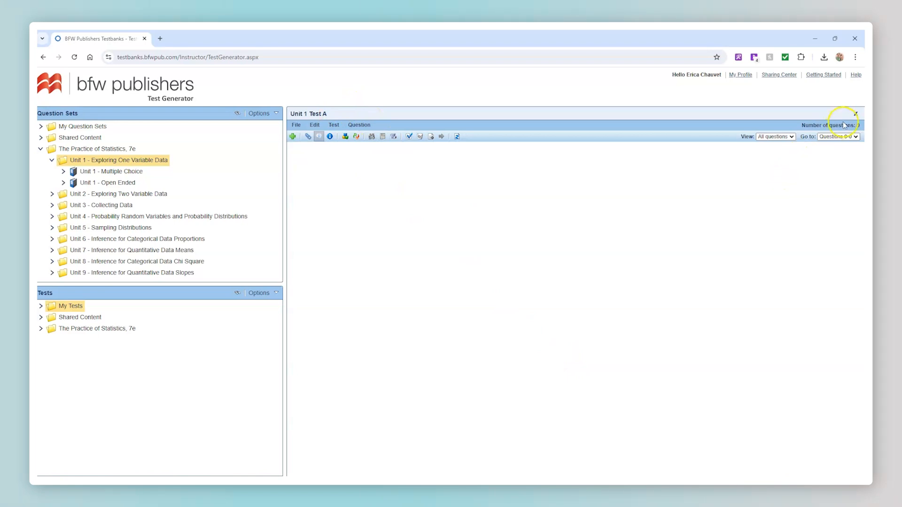
{"action": "left_click", "coordinate": [855, 114]}
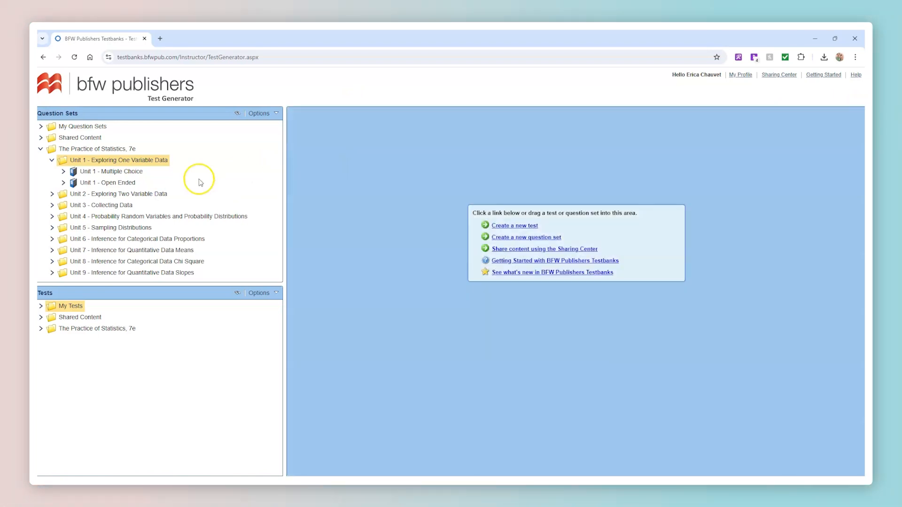
Open the Unit 1 - Multiple Choice question set and show all of its questions on one page.
{"action": "left_click_drag", "start_coordinate": [133, 182], "coordinate": [435, 182]}
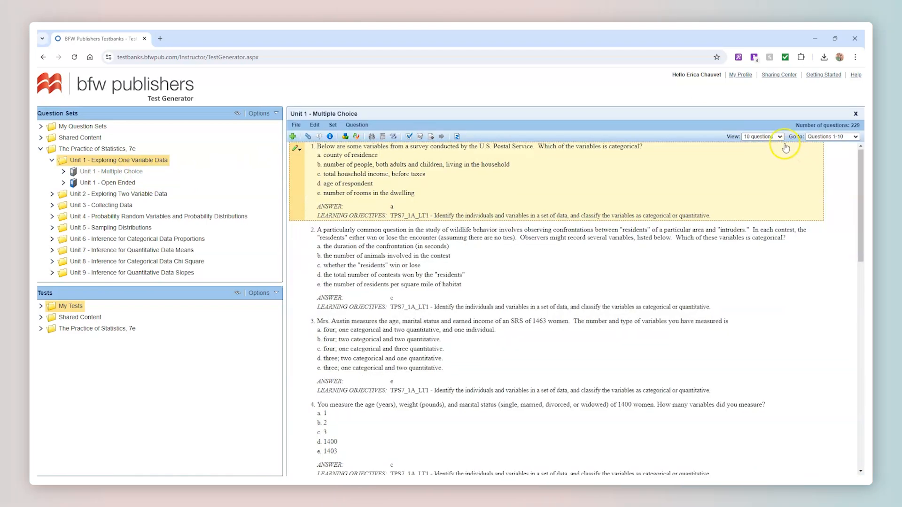
{"action": "left_click", "coordinate": [780, 137]}
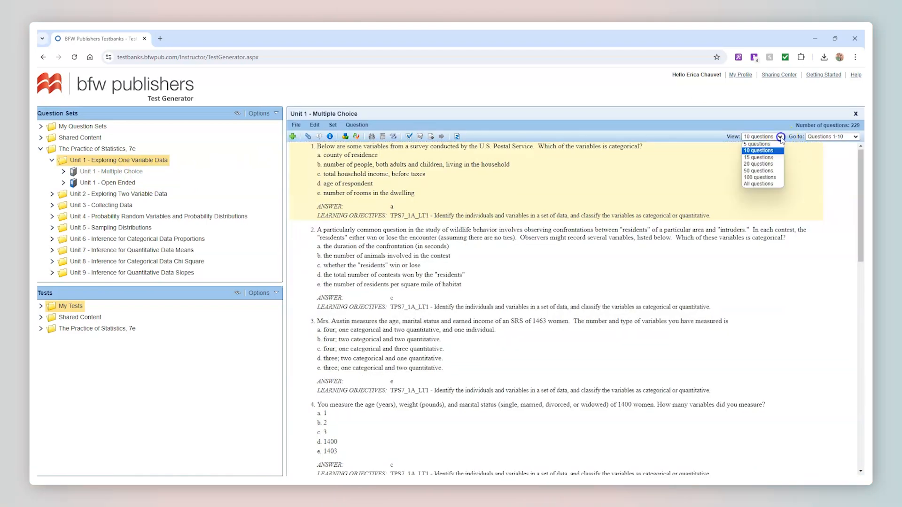
{"action": "left_click", "coordinate": [764, 183]}
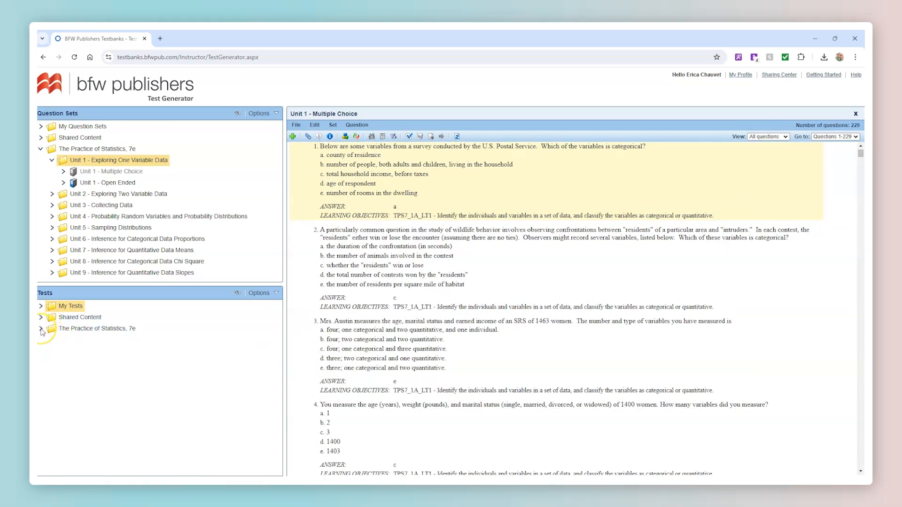
Add multiple-choice question 1, on the U.S. Postal Service survey variables, to Unit 1 Test A under The Practice of Statistics, 7e.
{"action": "left_click", "coordinate": [41, 329]}
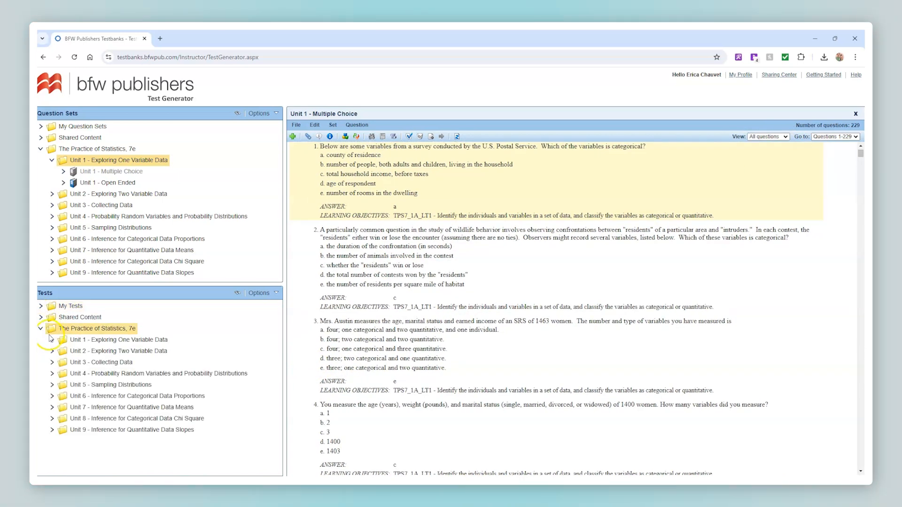
{"action": "left_click", "coordinate": [53, 340]}
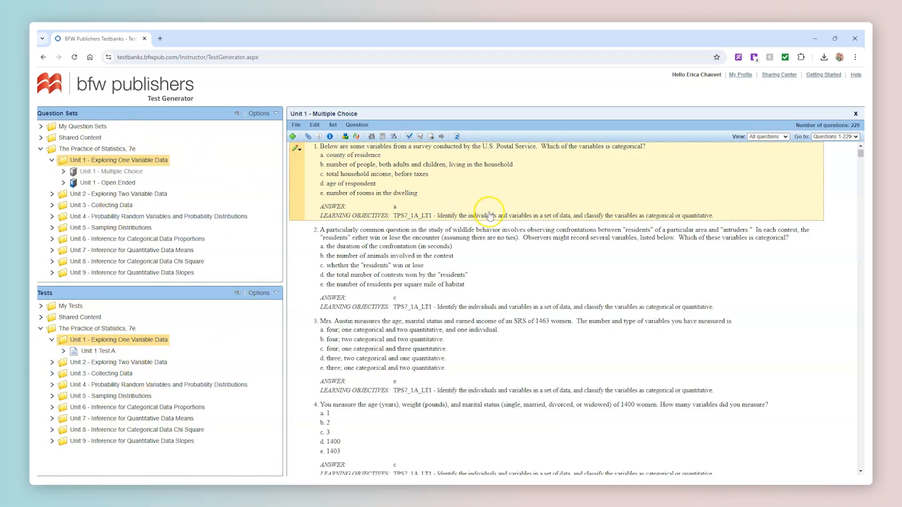
{"action": "left_click_drag", "start_coordinate": [365, 177], "coordinate": [93, 353]}
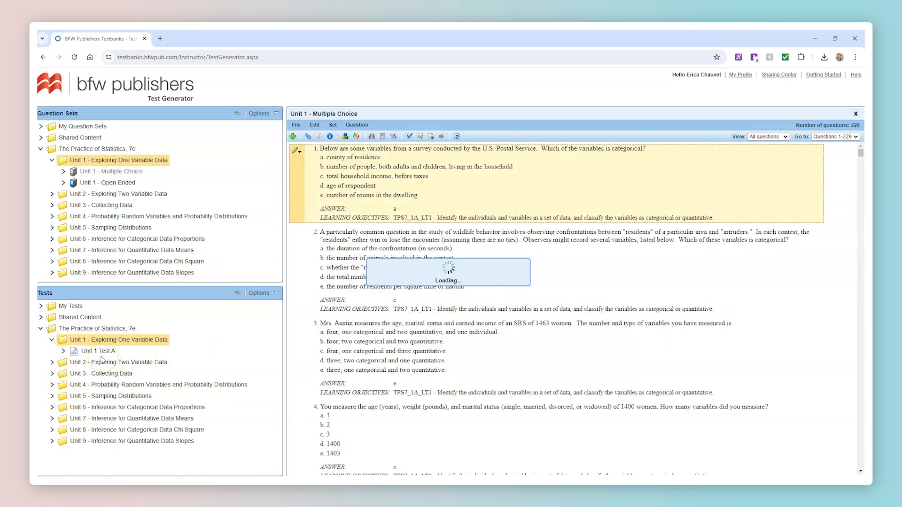
Add multiple-choice question 23, with the bar chart of roofing materials on 50 houses, to Unit 1 Test A.
{"action": "scroll", "coordinate": [470, 258], "scroll_direction": "down", "scroll_amount": 10}
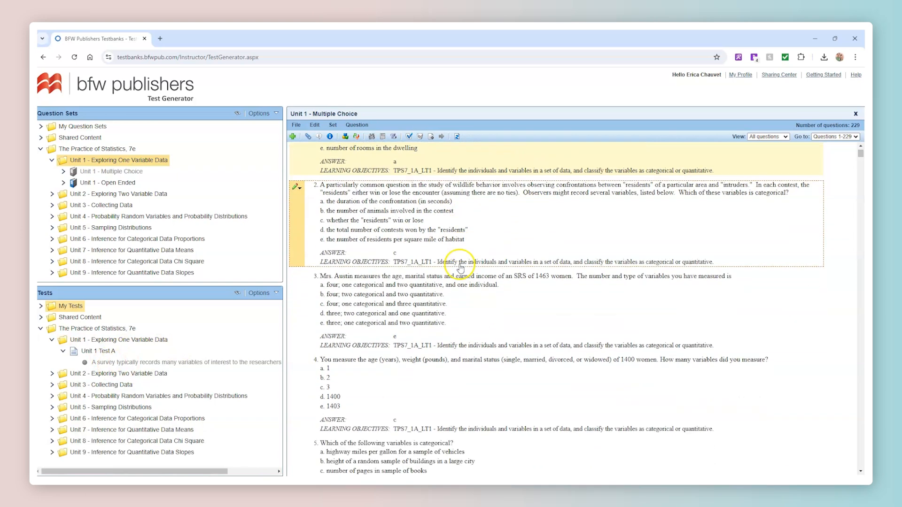
{"action": "scroll", "coordinate": [458, 277], "scroll_direction": "down", "scroll_amount": 8}
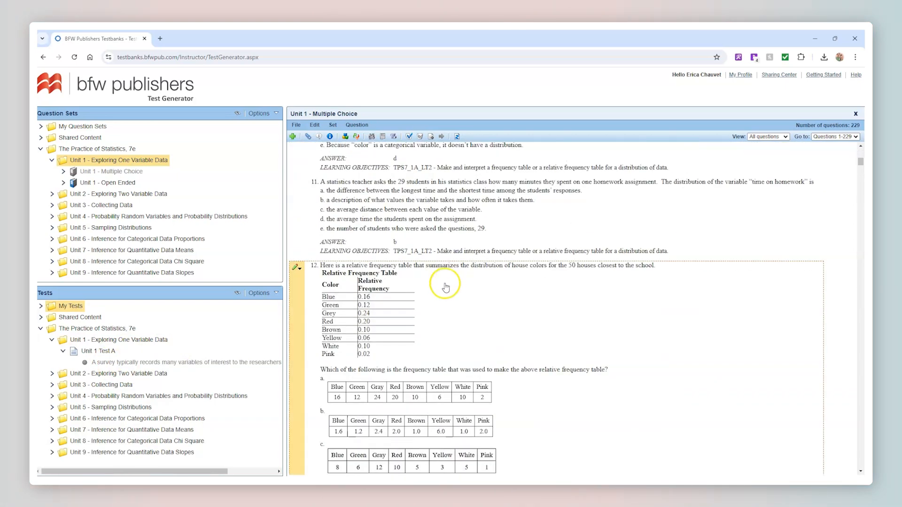
{"action": "scroll", "coordinate": [443, 287], "scroll_direction": "down", "scroll_amount": 8}
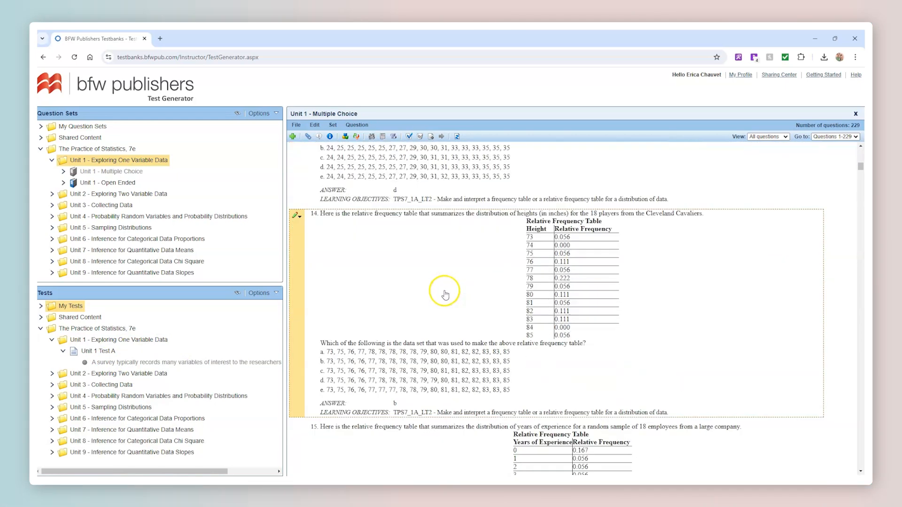
{"action": "scroll", "coordinate": [441, 301], "scroll_direction": "down", "scroll_amount": 10}
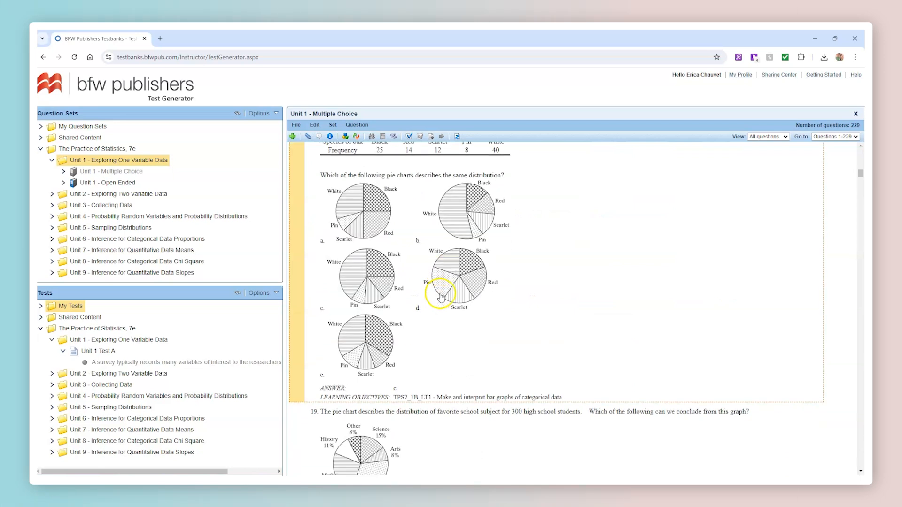
{"action": "scroll", "coordinate": [440, 295], "scroll_direction": "down", "scroll_amount": 8}
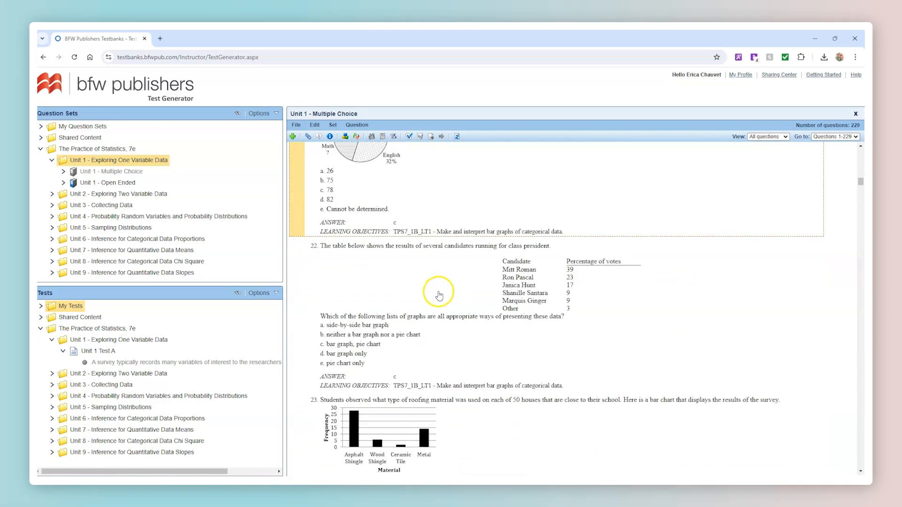
{"action": "scroll", "coordinate": [378, 271], "scroll_direction": "down", "scroll_amount": 4}
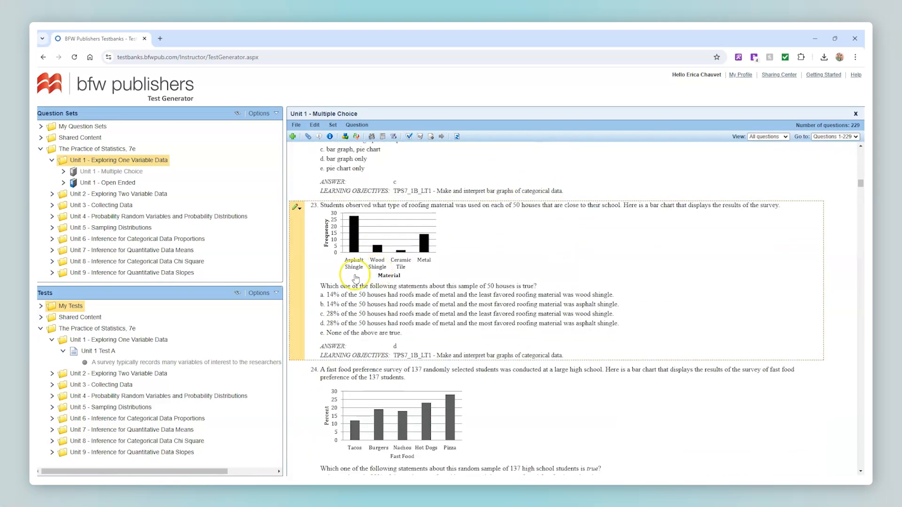
{"action": "left_click_drag", "start_coordinate": [322, 259], "coordinate": [101, 353]}
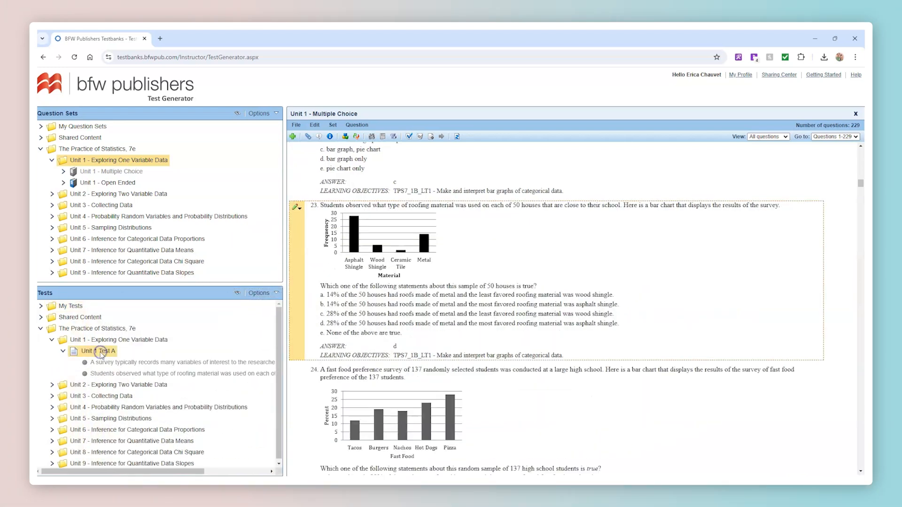
Look over multiple-choice questions 24 to 27 with their bar graphs, and close the question set.
{"action": "scroll", "coordinate": [400, 328], "scroll_direction": "down", "scroll_amount": 4}
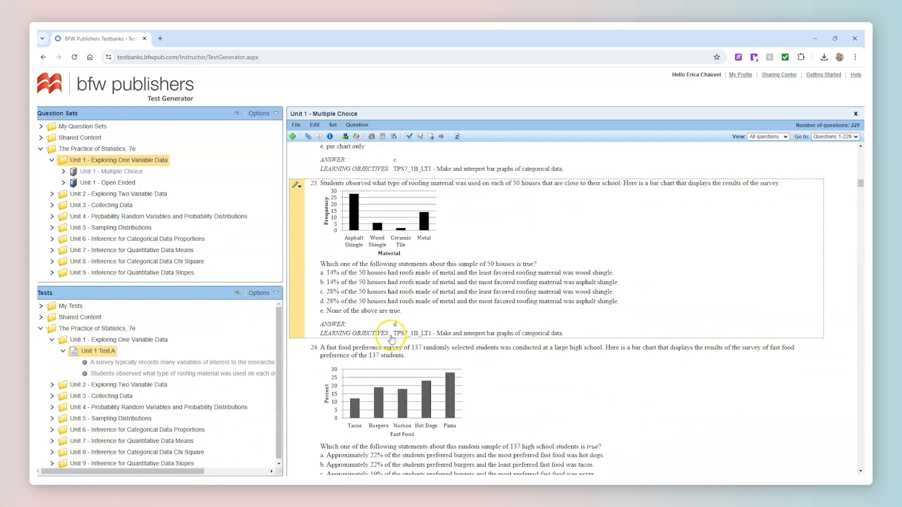
{"action": "scroll", "coordinate": [411, 357], "scroll_direction": "down", "scroll_amount": 1}
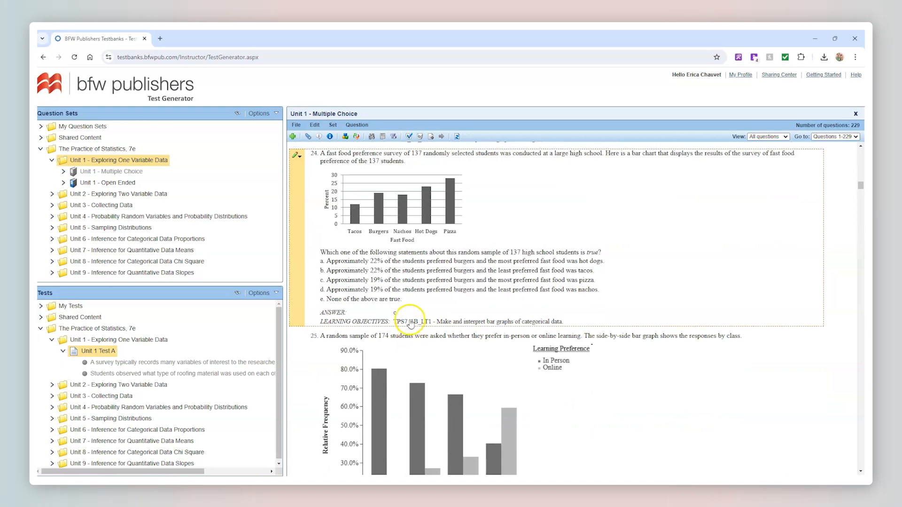
{"action": "left_click", "coordinate": [409, 401]}
{"action": "scroll", "coordinate": [408, 402], "scroll_direction": "down", "scroll_amount": 5}
{"action": "scroll", "coordinate": [405, 310], "scroll_direction": "down", "scroll_amount": 10}
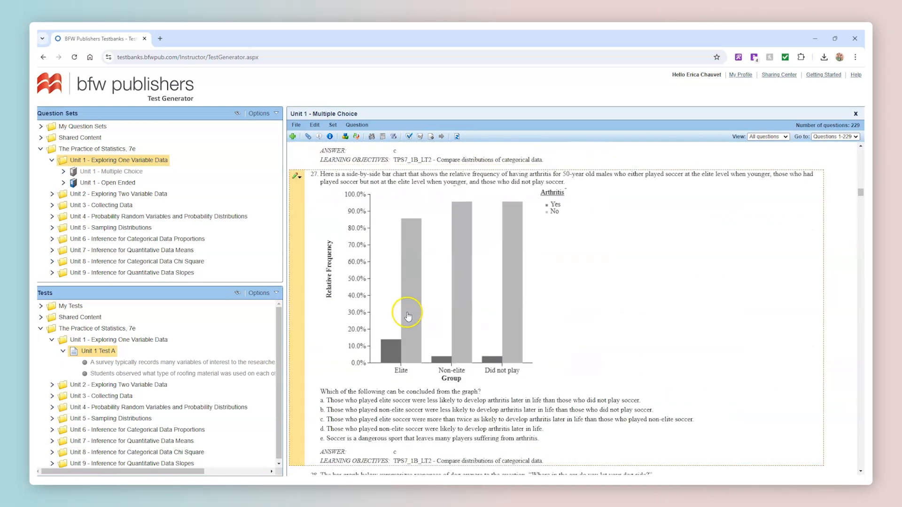
{"action": "left_click", "coordinate": [855, 114]}
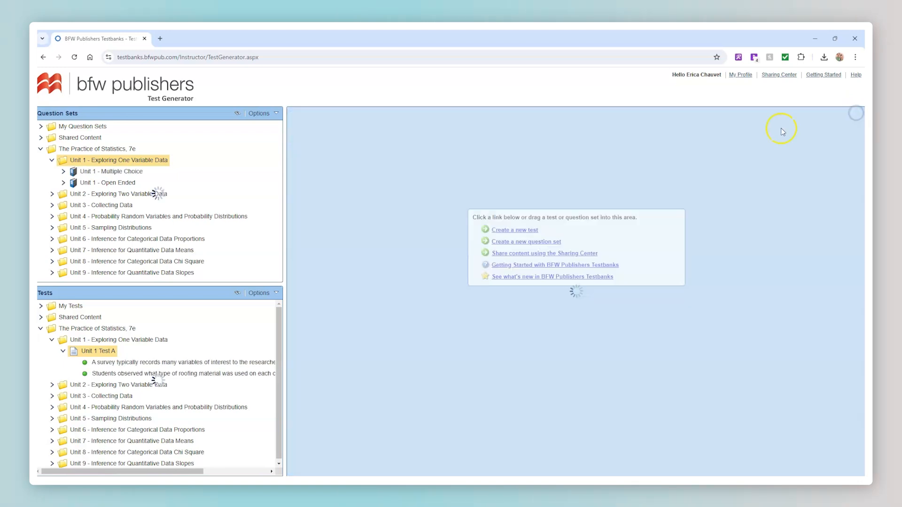
Open the Unit 1 - Open Ended question set and show all of its questions on one page.
{"action": "left_click_drag", "start_coordinate": [106, 184], "coordinate": [432, 195]}
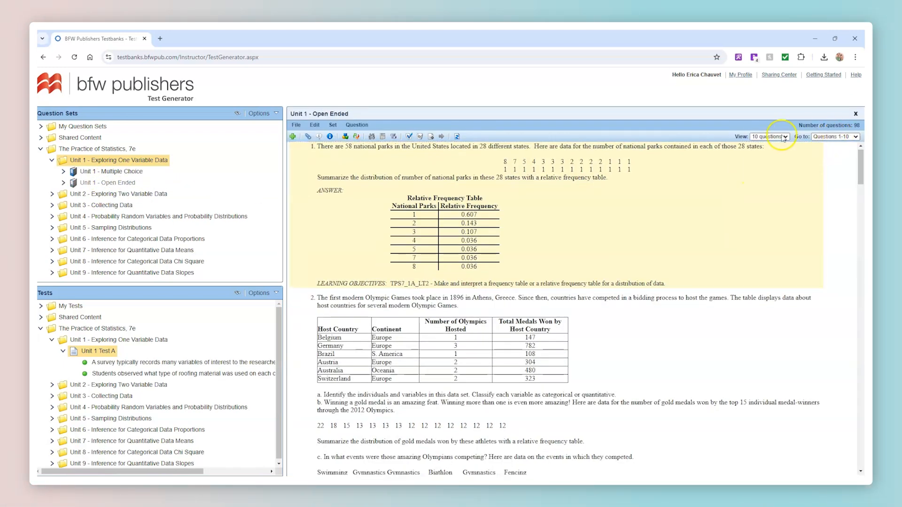
{"action": "left_click", "coordinate": [777, 137]}
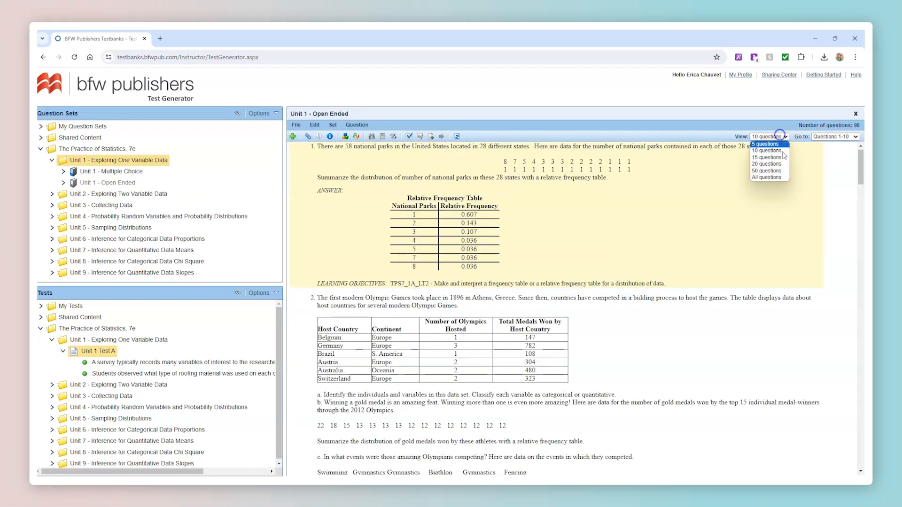
{"action": "left_click", "coordinate": [773, 178]}
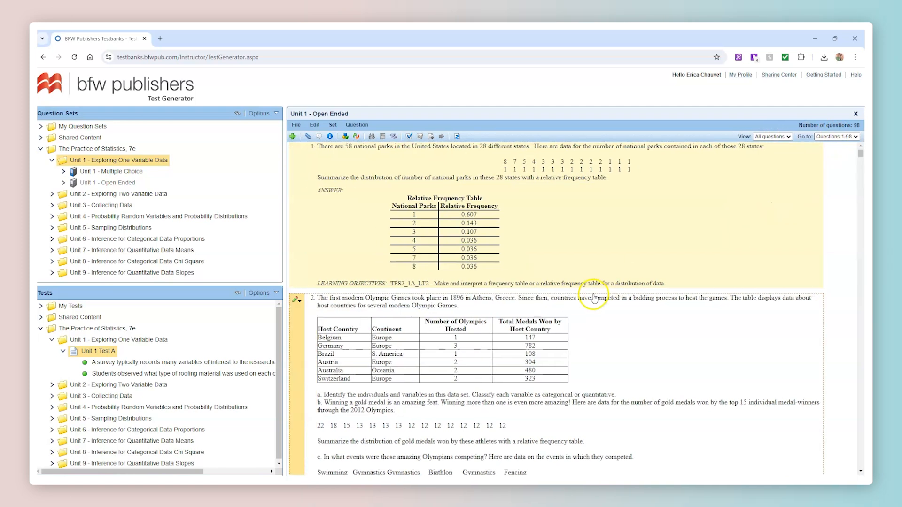
Add the open-ended questions on the tallest buildings and on freeway versus back way driving times to Unit 1 Test A, and close the set.
{"action": "scroll", "coordinate": [470, 291], "scroll_direction": "down", "scroll_amount": 15}
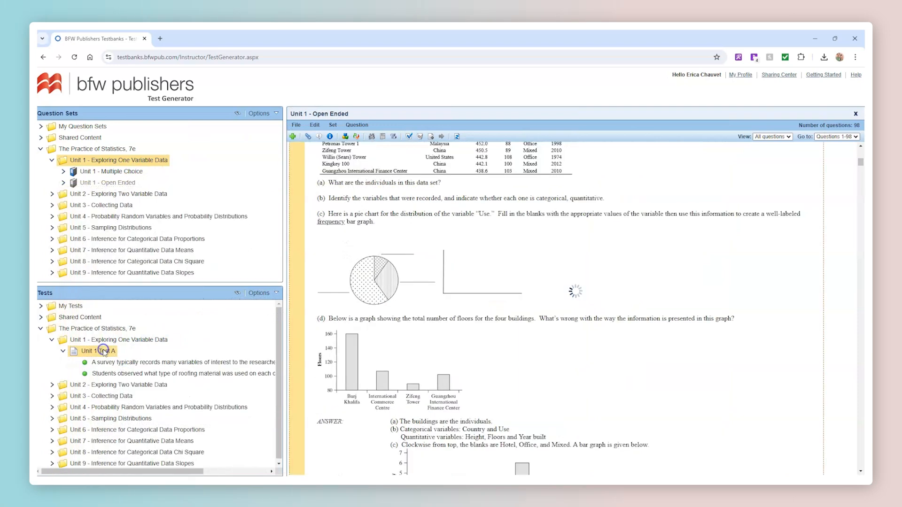
{"action": "scroll", "coordinate": [465, 288], "scroll_direction": "down", "scroll_amount": 12}
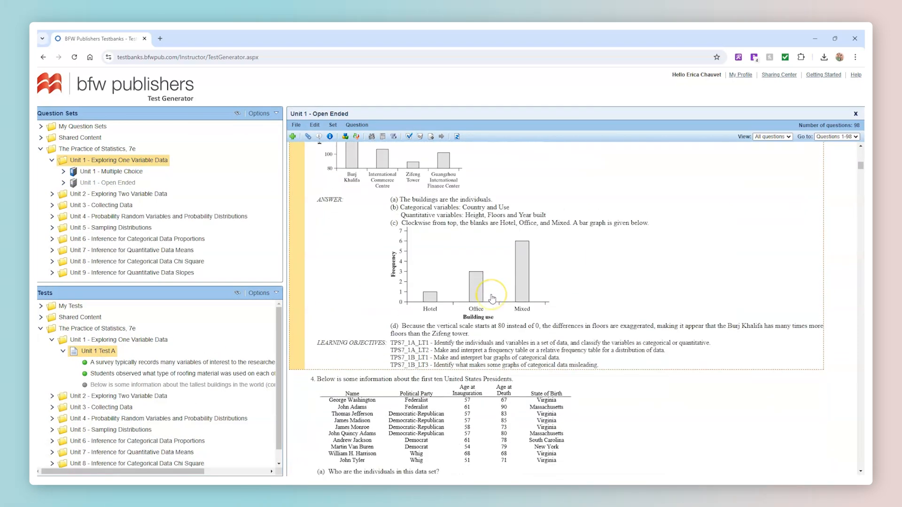
{"action": "scroll", "coordinate": [492, 299], "scroll_direction": "down", "scroll_amount": 20}
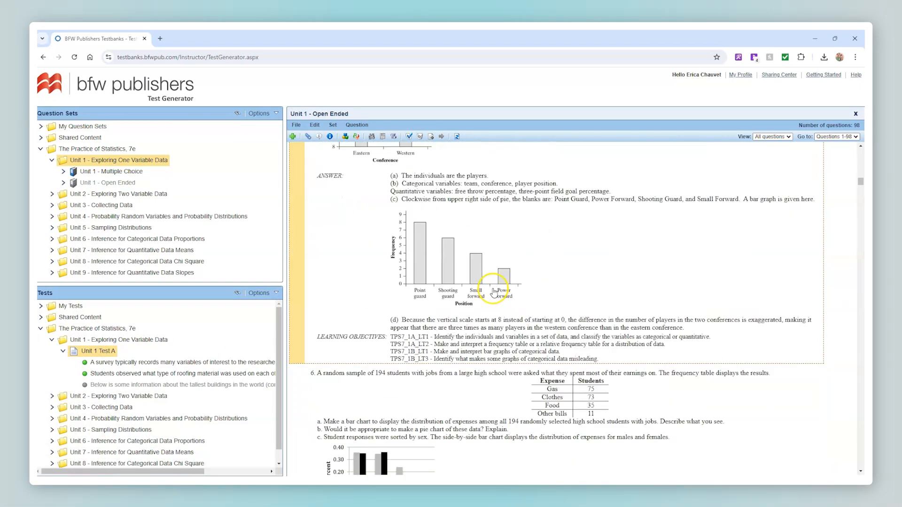
{"action": "scroll", "coordinate": [500, 291], "scroll_direction": "down", "scroll_amount": 10}
{"action": "scroll", "coordinate": [461, 273], "scroll_direction": "up", "scroll_amount": 8}
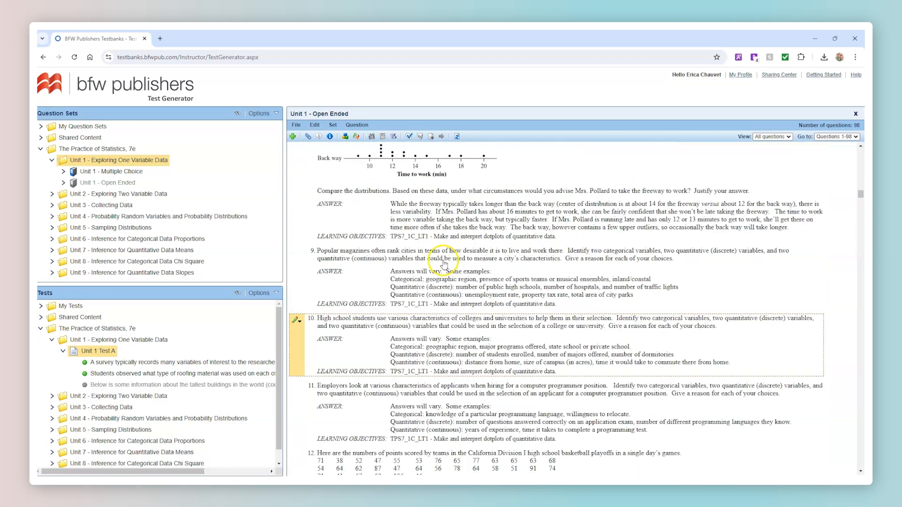
{"action": "left_click_drag", "start_coordinate": [357, 203], "coordinate": [141, 348]}
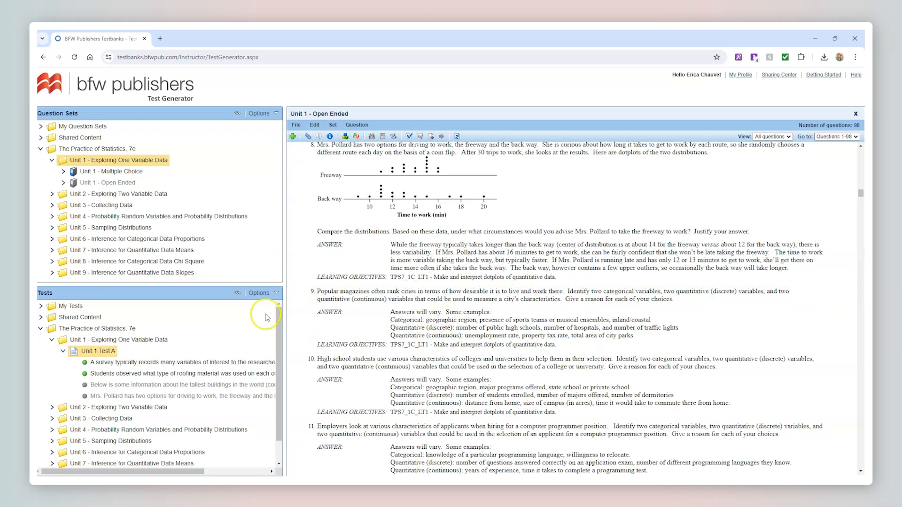
{"action": "left_click", "coordinate": [855, 114]}
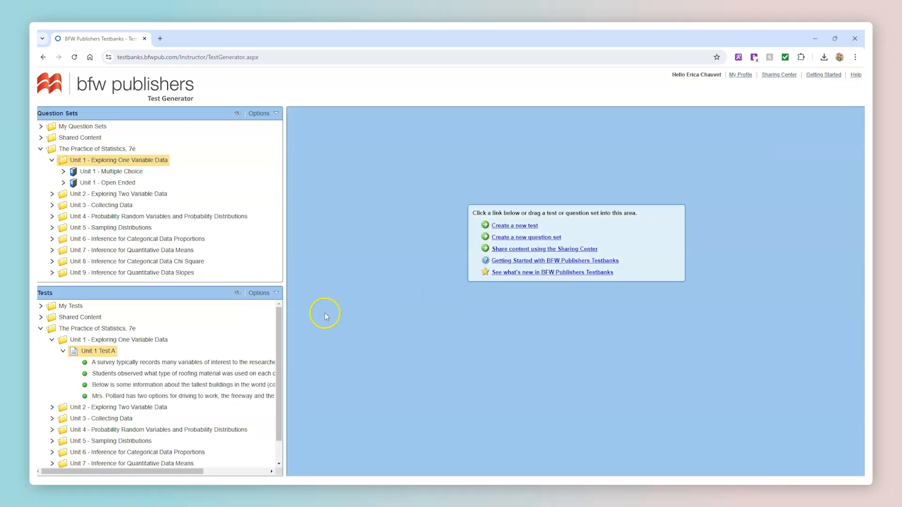
Open Unit 1 Test A and move the roofing material question ahead of the U.S. Postal Service survey question.
{"action": "left_click_drag", "start_coordinate": [99, 350], "coordinate": [423, 320]}
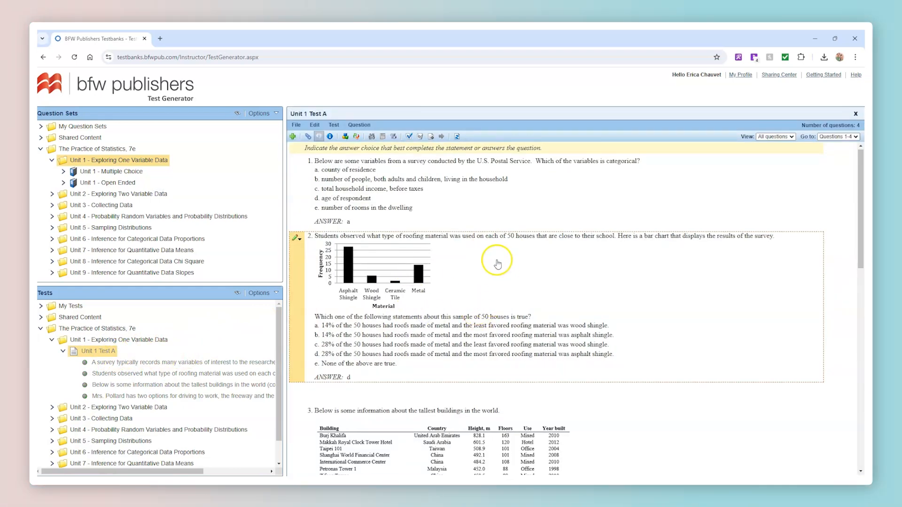
{"action": "scroll", "coordinate": [497, 266], "scroll_direction": "down", "scroll_amount": 5}
{"action": "scroll", "coordinate": [497, 266], "scroll_direction": "up", "scroll_amount": 5}
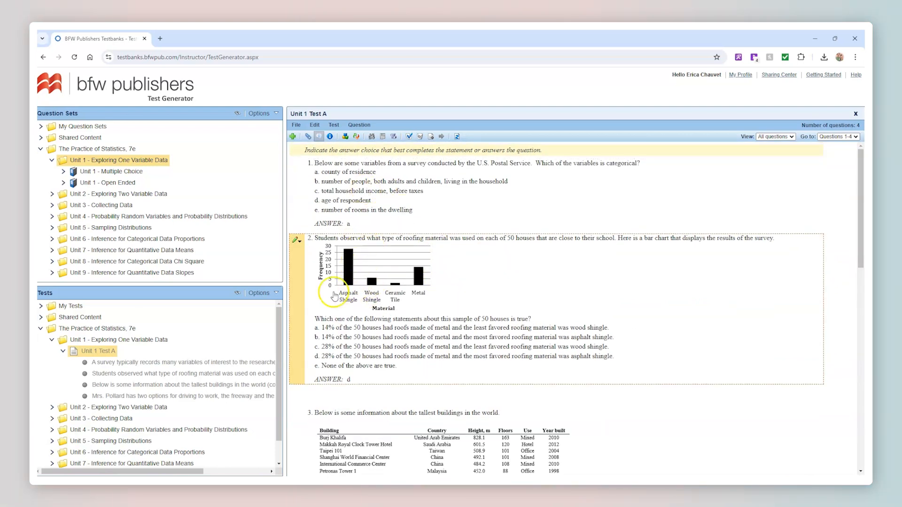
{"action": "left_click_drag", "start_coordinate": [315, 281], "coordinate": [316, 191]}
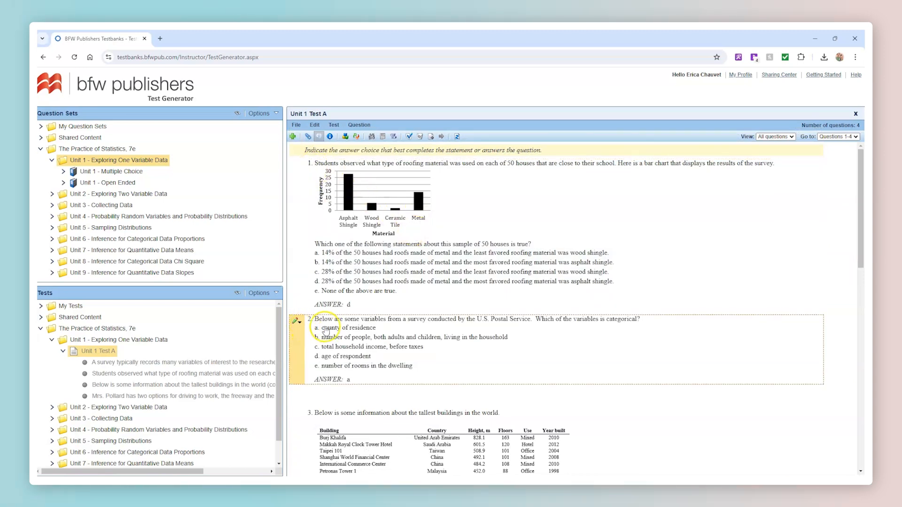
{"action": "scroll", "coordinate": [431, 321], "scroll_direction": "down", "scroll_amount": 1}
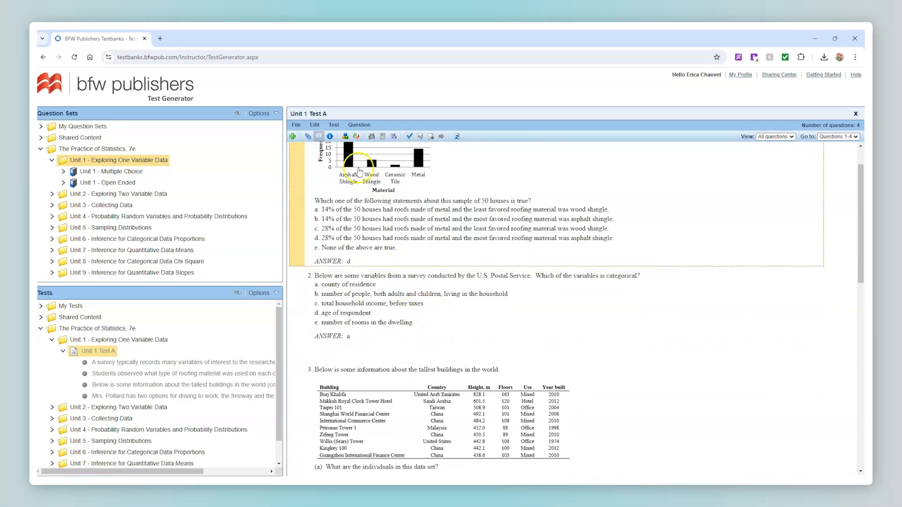
Examine the PDF print options for multiple versions of the test, and leave them without printing.
{"action": "left_click", "coordinate": [297, 125]}
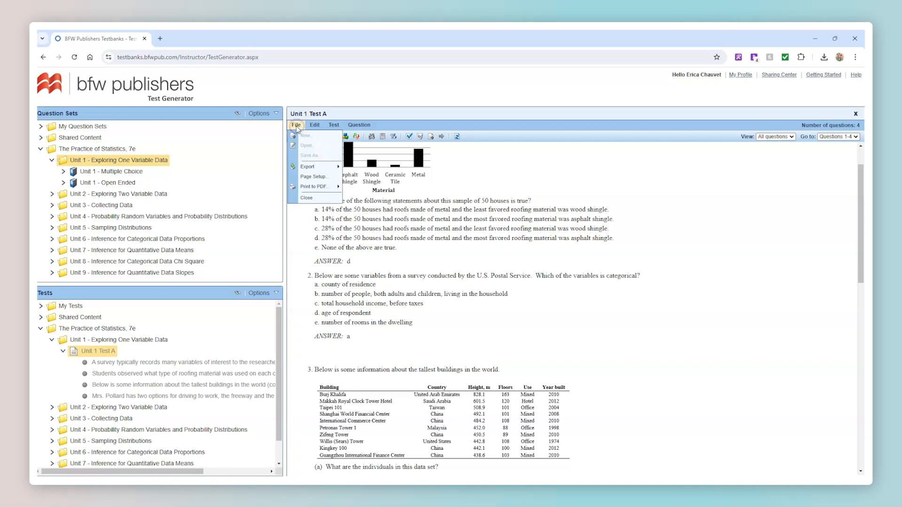
{"action": "mouse_move", "coordinate": [311, 191]}
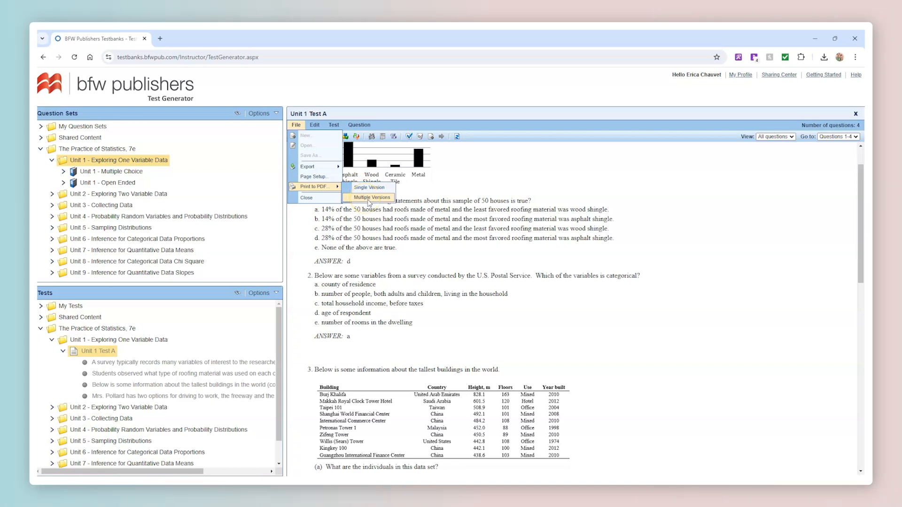
{"action": "left_click", "coordinate": [372, 198]}
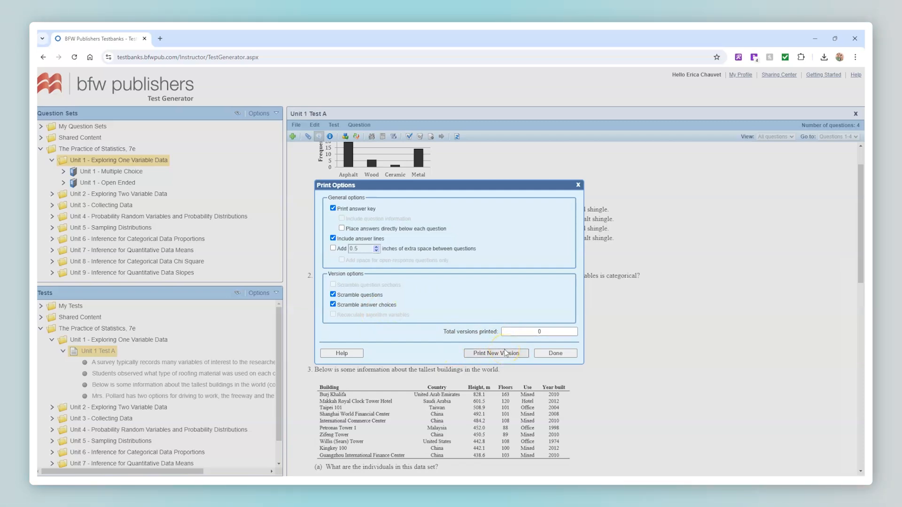
{"action": "left_click", "coordinate": [549, 354]}
Export Unit 1 Test A as a Word document and open the downloaded file in Word.
{"action": "left_click", "coordinate": [297, 125]}
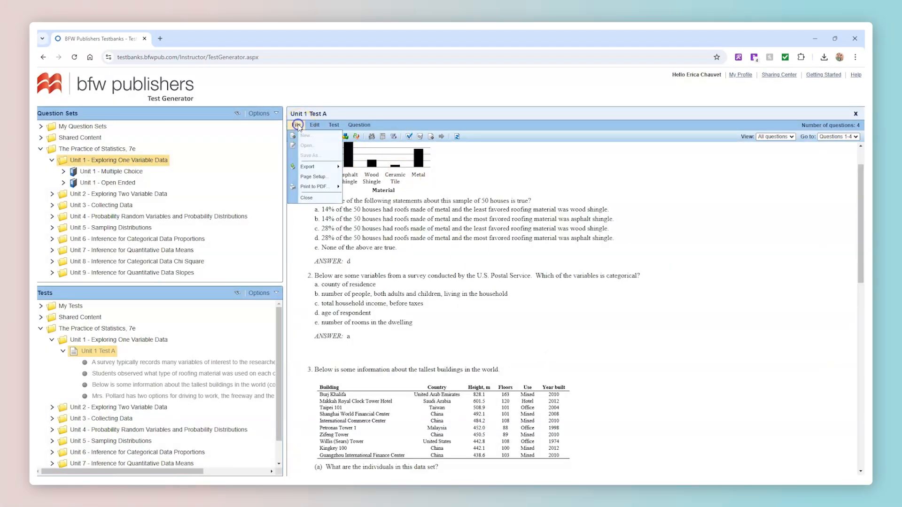
{"action": "mouse_move", "coordinate": [310, 168]}
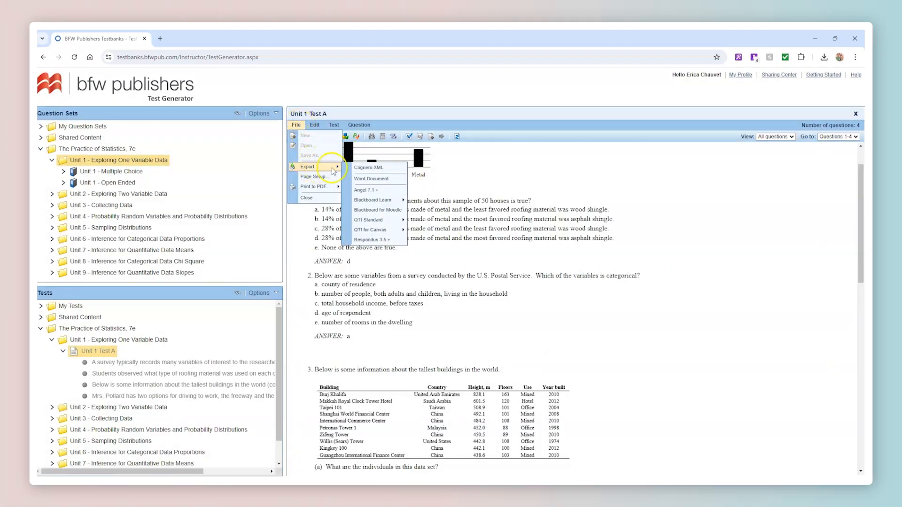
{"action": "left_click", "coordinate": [370, 179]}
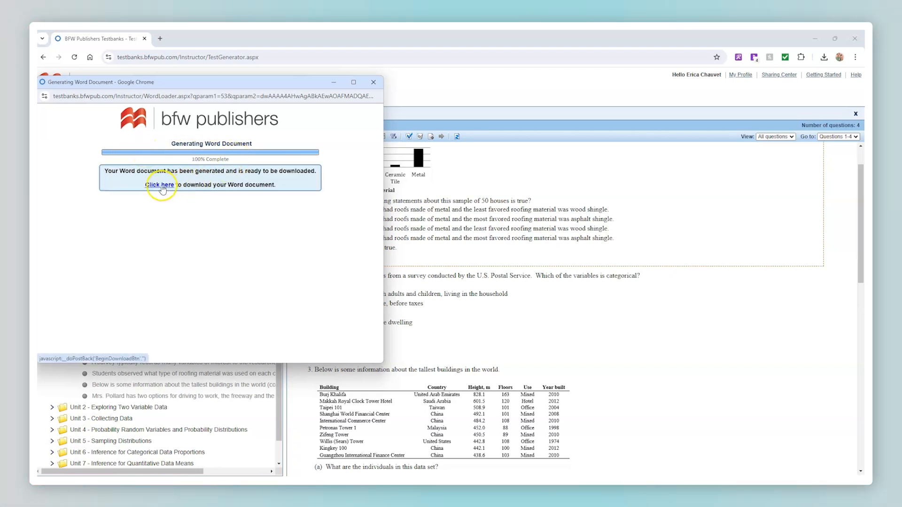
{"action": "left_click", "coordinate": [160, 186]}
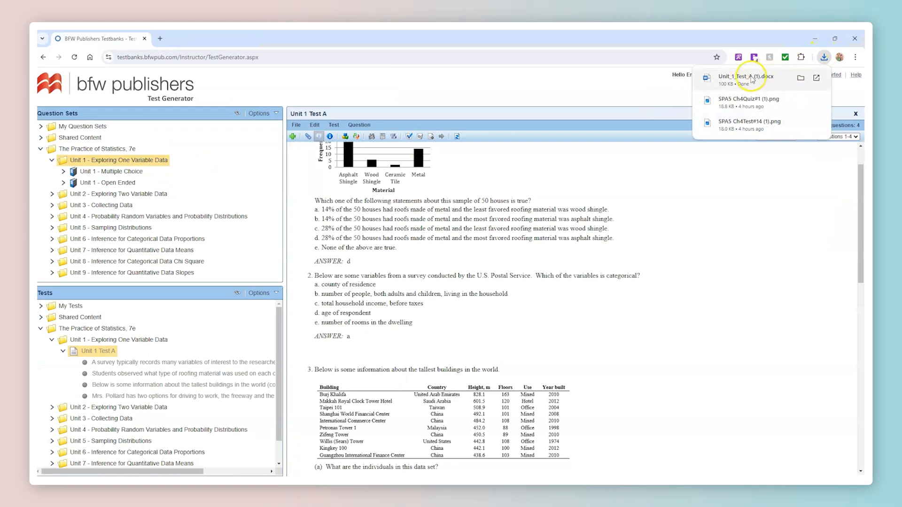
{"action": "left_click", "coordinate": [750, 78]}
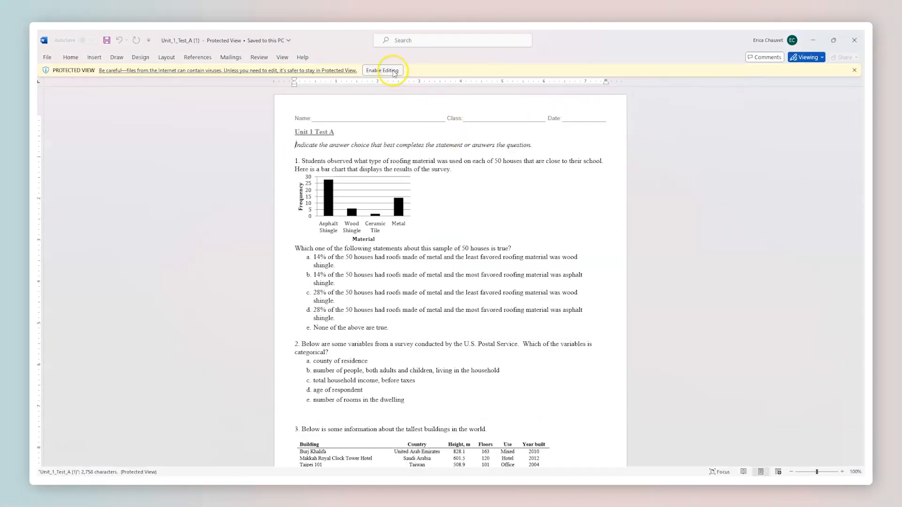
Enable editing of the exported Unit 1 Test A document and look over its questions.
{"action": "left_click", "coordinate": [392, 70]}
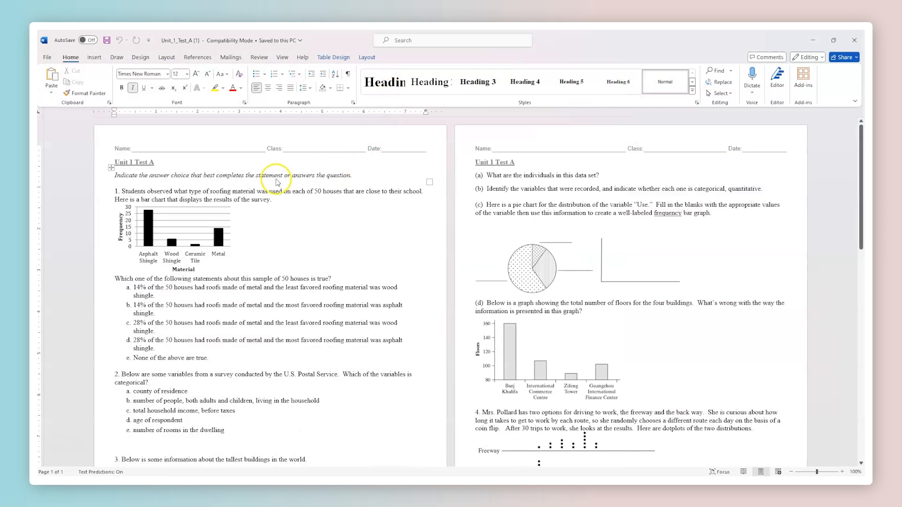
{"action": "scroll", "coordinate": [253, 240], "scroll_direction": "down", "scroll_amount": 6}
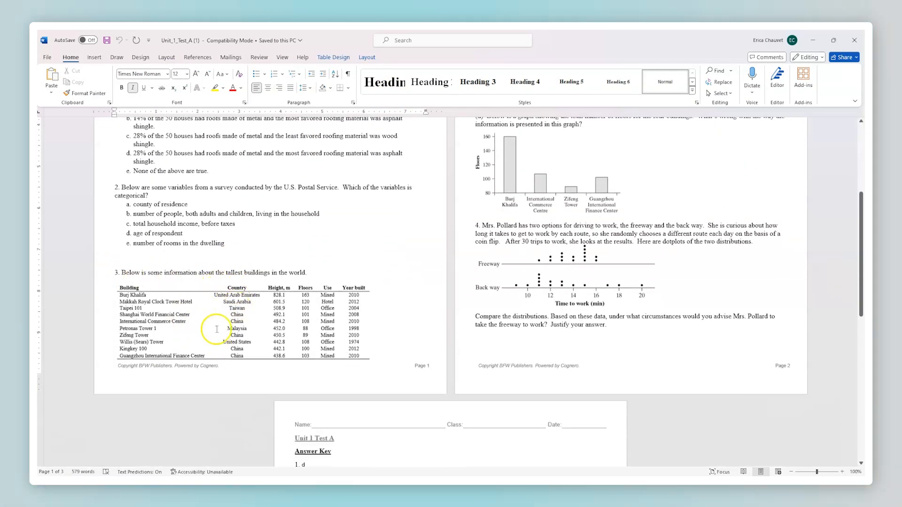
{"action": "scroll", "coordinate": [297, 322], "scroll_direction": "up", "scroll_amount": 5}
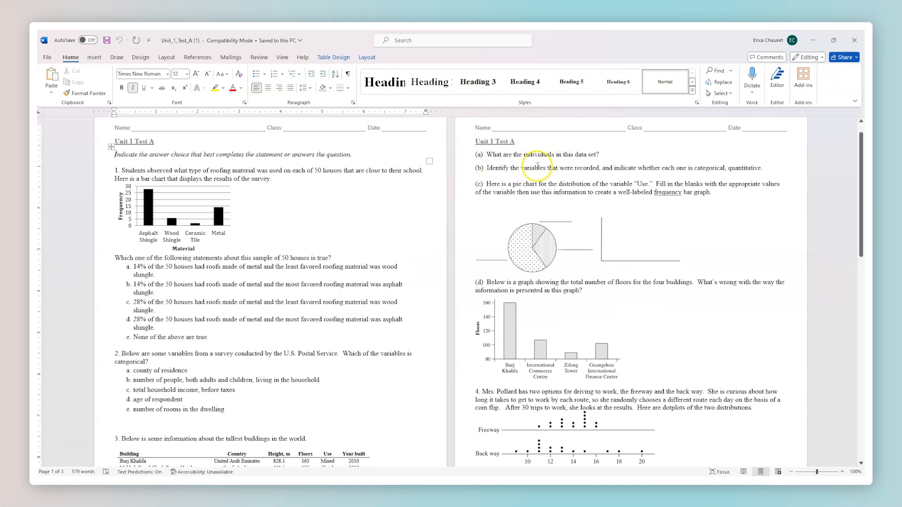
Insert three blank lines between question 1's last answer choice and question 2.
{"action": "left_click", "coordinate": [202, 346]}
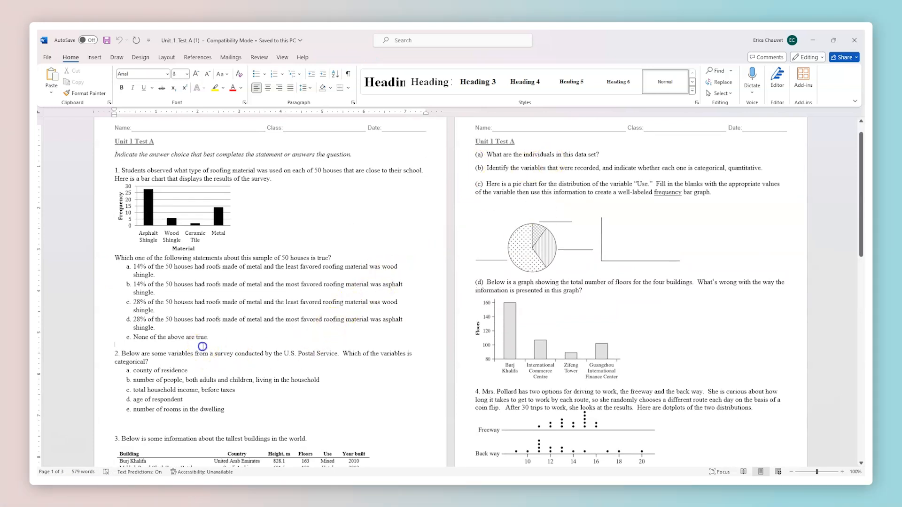
{"action": "key", "text": "Return"}
{"action": "key", "text": "Return"}
{"action": "key", "text": "Return"}
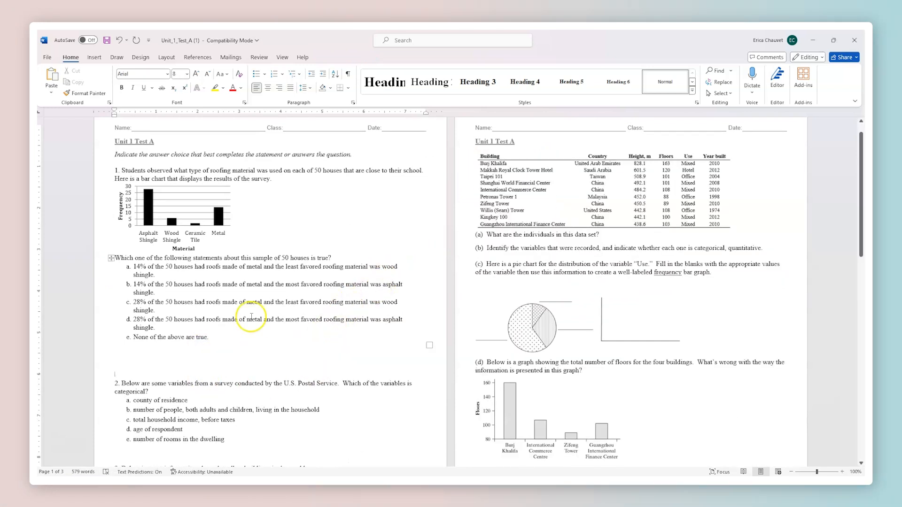
Insert a page break before question 3 on the tallest buildings so it starts on a new page.
{"action": "scroll", "coordinate": [352, 392], "scroll_direction": "down", "scroll_amount": 5}
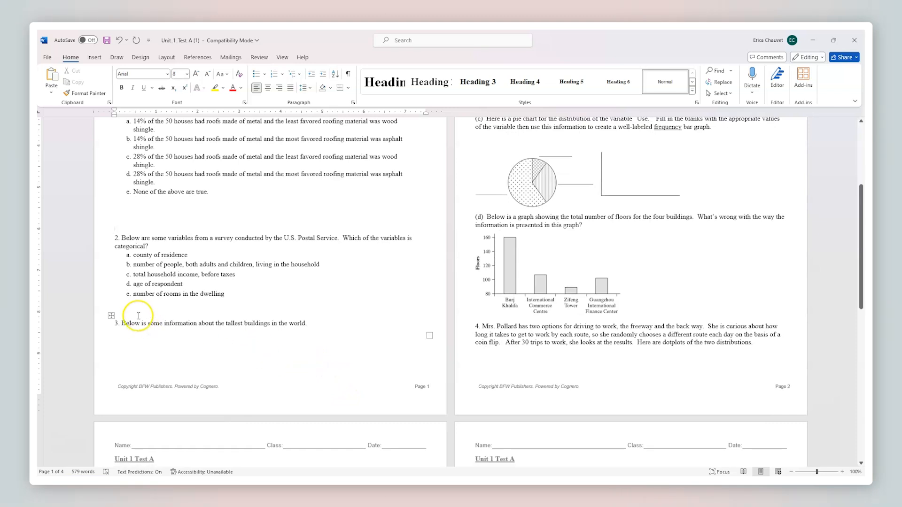
{"action": "left_click", "coordinate": [94, 58]}
{"action": "left_click", "coordinate": [94, 81]}
{"action": "scroll", "coordinate": [643, 305], "scroll_direction": "up", "scroll_amount": 2}
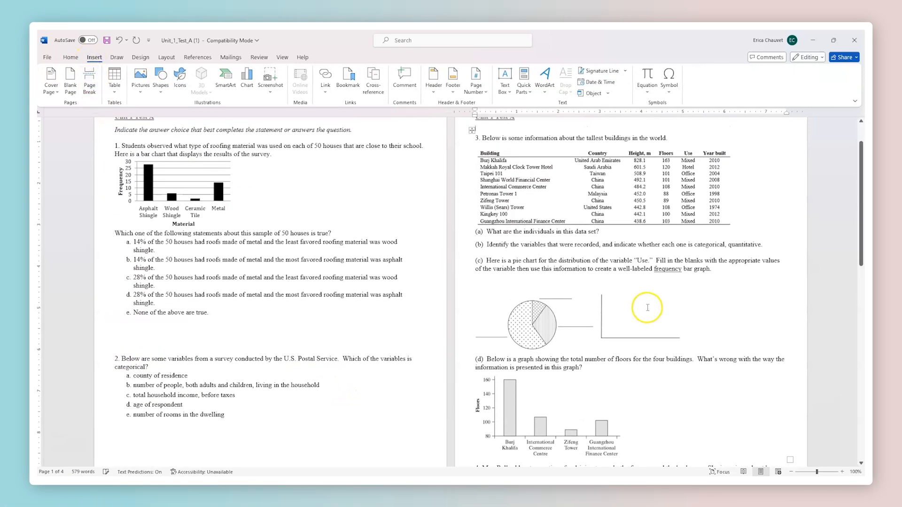
Add answer space in question 3, with three blank lines below part (a) and five below part (b).
{"action": "scroll", "coordinate": [553, 200], "scroll_direction": "down", "scroll_amount": 3}
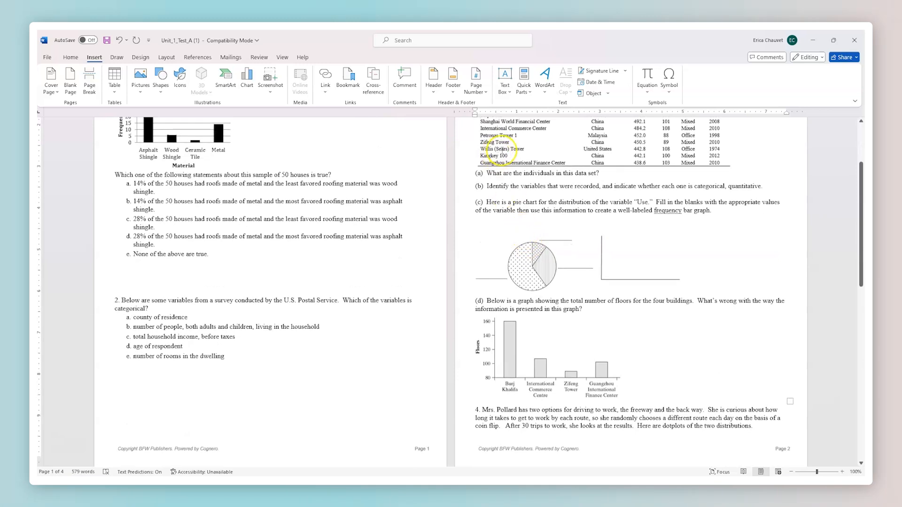
{"action": "left_click", "coordinate": [605, 177]}
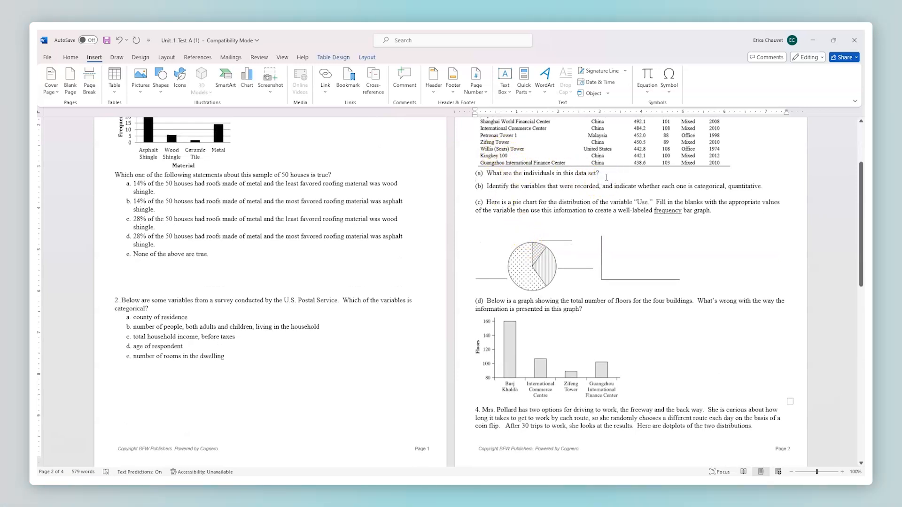
{"action": "key", "text": "Return"}
{"action": "key", "text": "Return"}
{"action": "key", "text": "Return"}
{"action": "key", "text": "Return"}
{"action": "key", "text": "Return"}
{"action": "key", "text": "Return"}
{"action": "key", "text": "Return"}
{"action": "key", "text": "Up"}
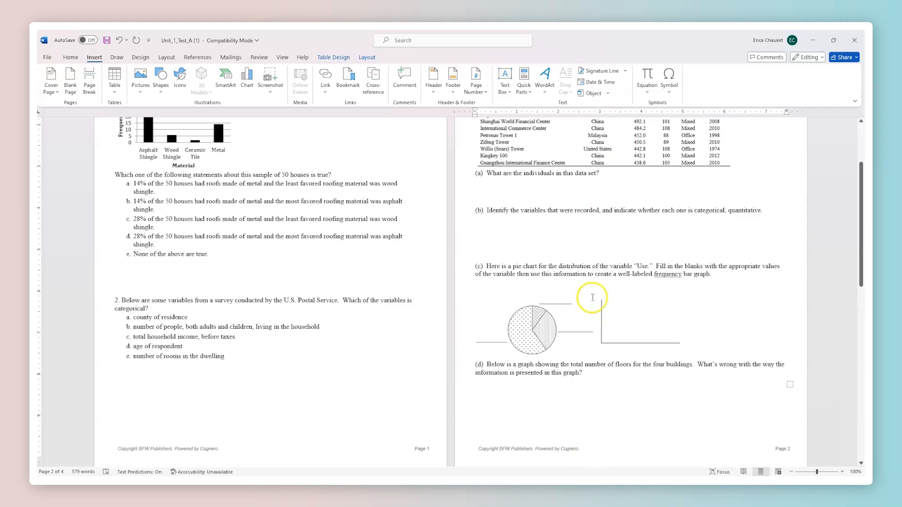
Delete one blank line below and one above question 3(c), and check the pages through the answer key.
{"action": "scroll", "coordinate": [595, 281], "scroll_direction": "down", "scroll_amount": 2}
{"action": "scroll", "coordinate": [375, 316], "scroll_direction": "down", "scroll_amount": 7}
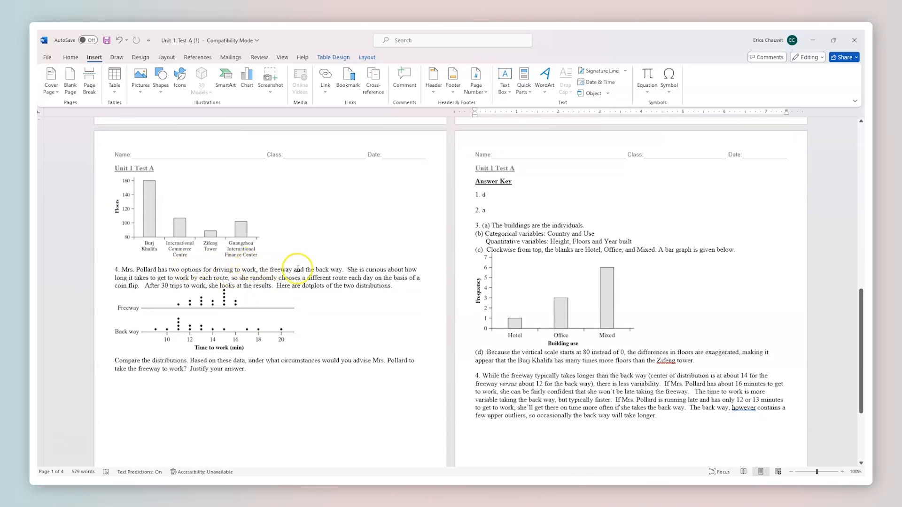
{"action": "left_click", "coordinate": [301, 340]}
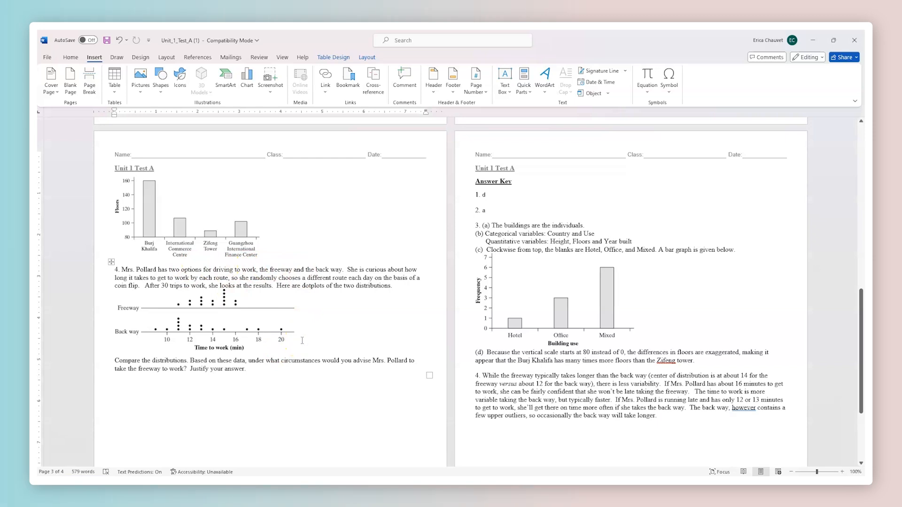
{"action": "scroll", "coordinate": [338, 383], "scroll_direction": "up", "scroll_amount": 5}
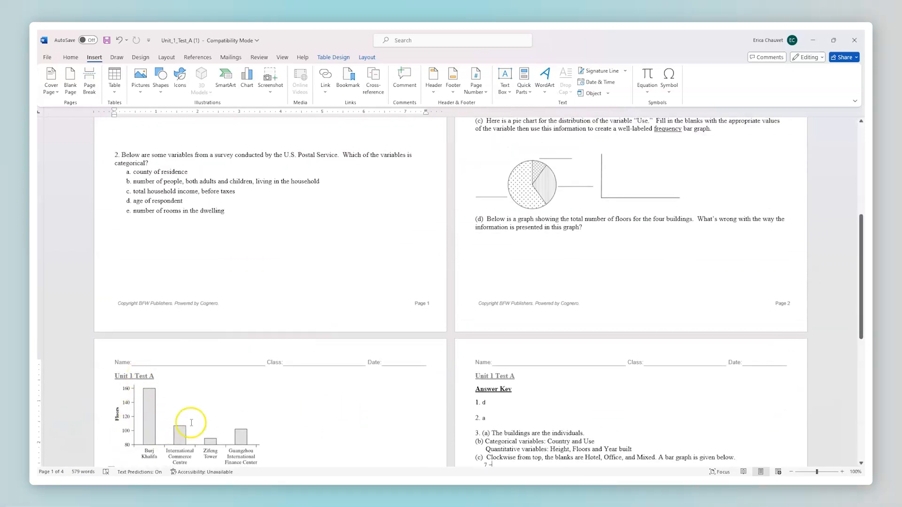
{"action": "scroll", "coordinate": [566, 251], "scroll_direction": "up", "scroll_amount": 5}
{"action": "left_click", "coordinate": [563, 261]}
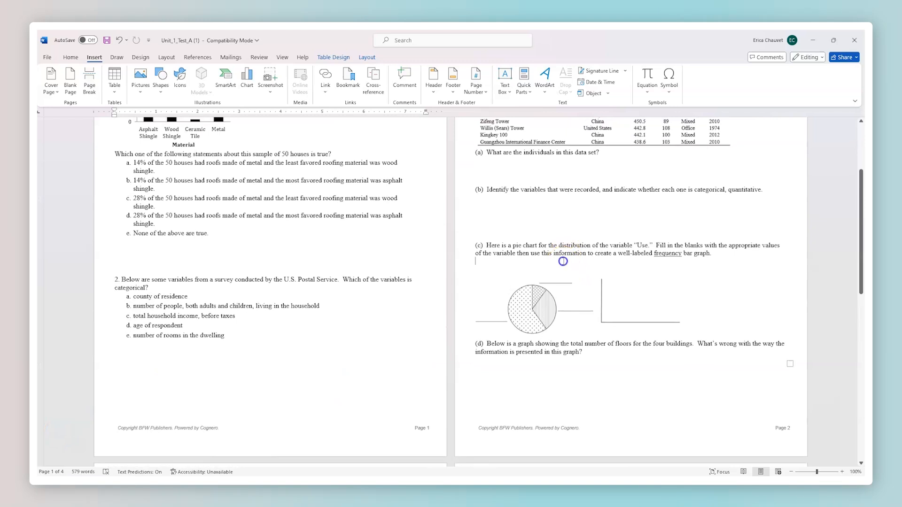
{"action": "key", "text": "BackSpace"}
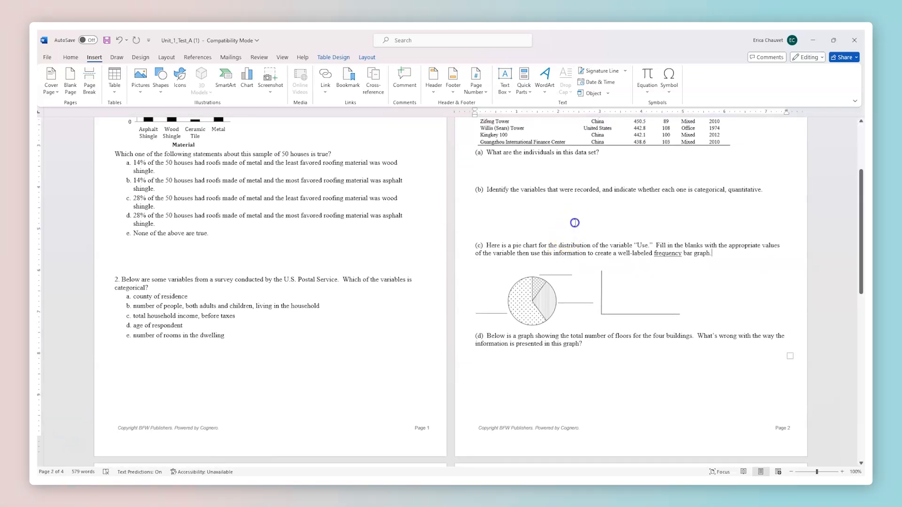
{"action": "key", "text": "BackSpace"}
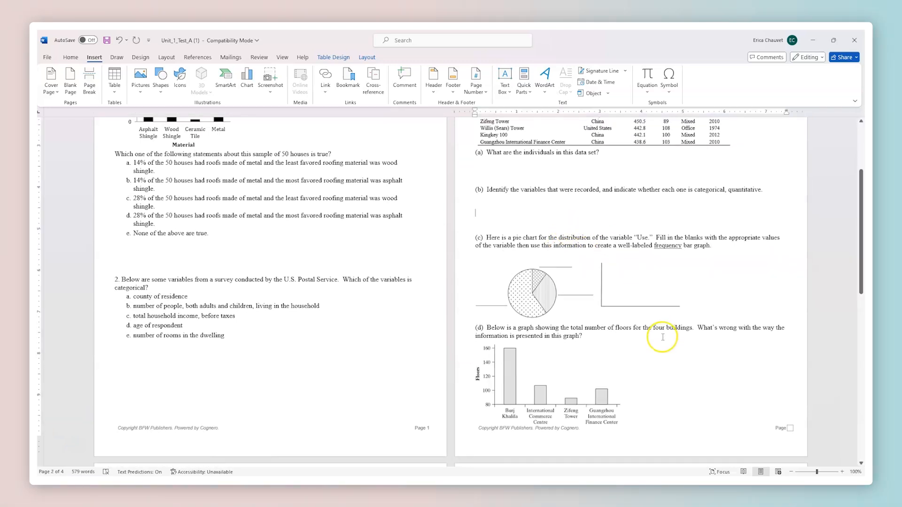
{"action": "scroll", "coordinate": [605, 321], "scroll_direction": "down", "scroll_amount": 1}
{"action": "scroll", "coordinate": [605, 321], "scroll_direction": "down", "scroll_amount": 5}
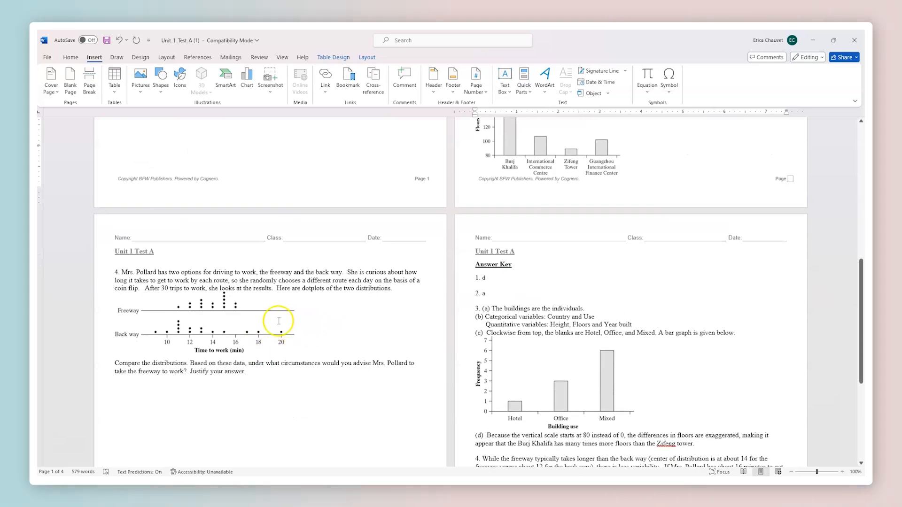
{"action": "scroll", "coordinate": [519, 298], "scroll_direction": "down", "scroll_amount": 4}
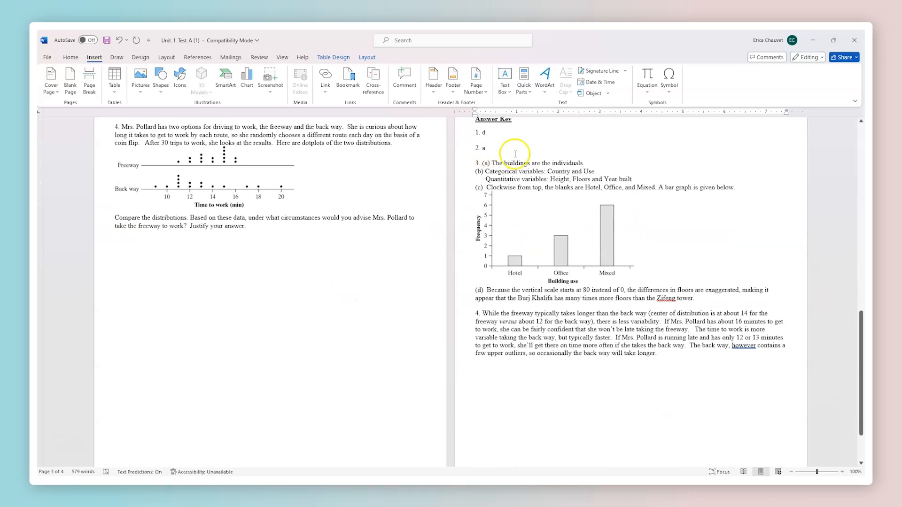
{"action": "scroll", "coordinate": [611, 224], "scroll_direction": "up", "scroll_amount": 2}
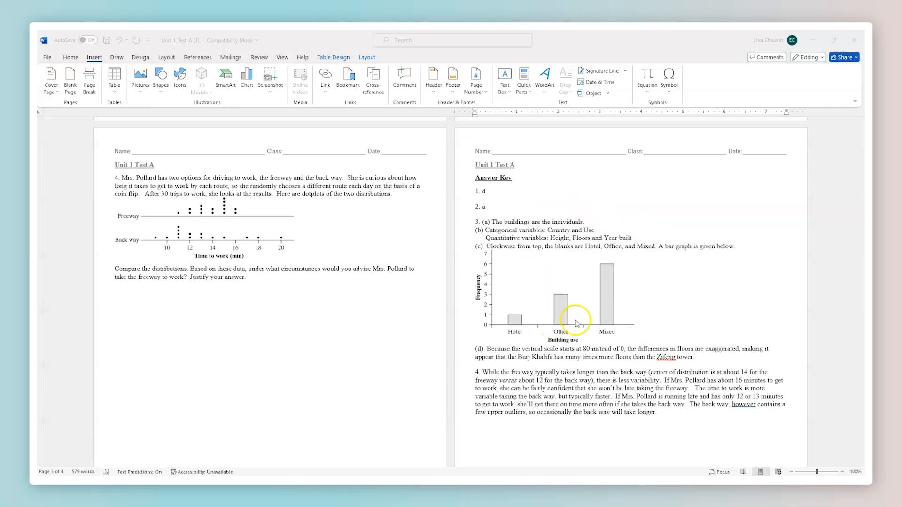